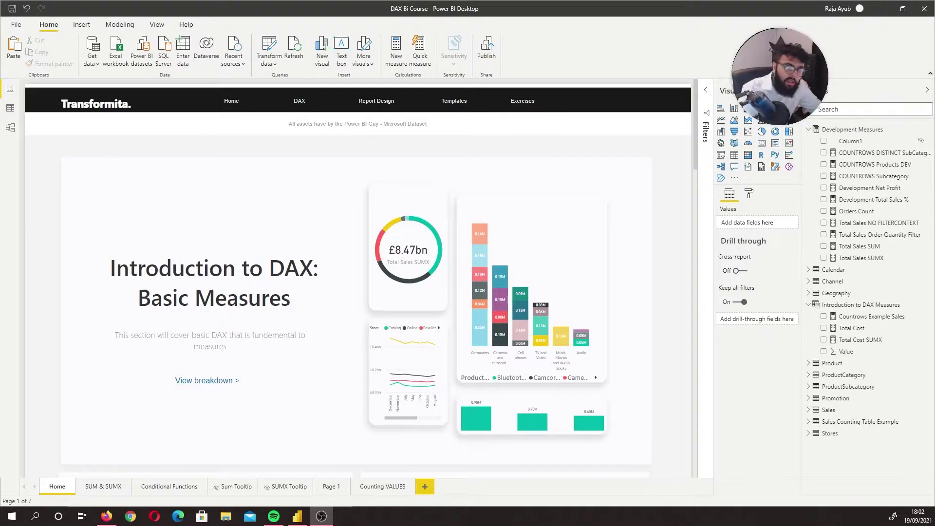
- Scroll the Counting VALUES page down to reveal the COUNT, COUNTROWS, COUNTBLANK and DISTINCTCOUNT cards
scroll(114, 276, "down", 10)
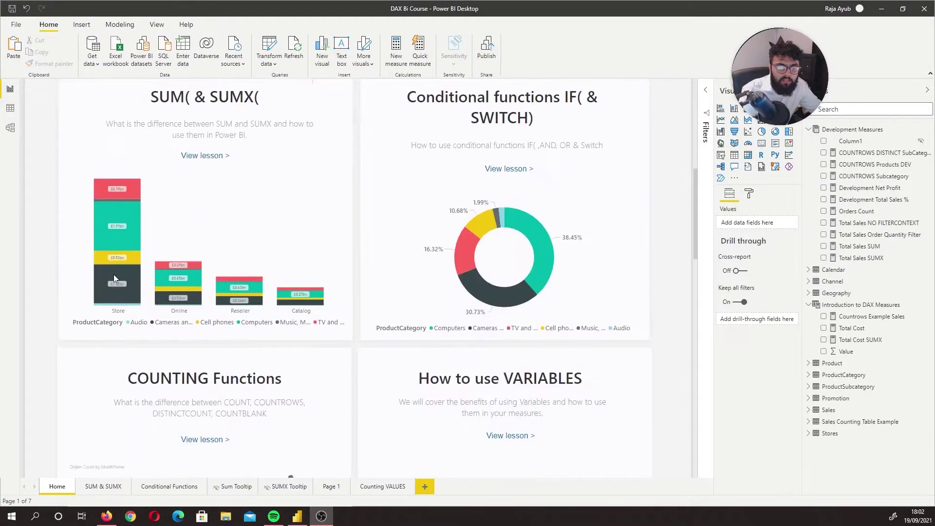
scroll(113, 273, "down", 4)
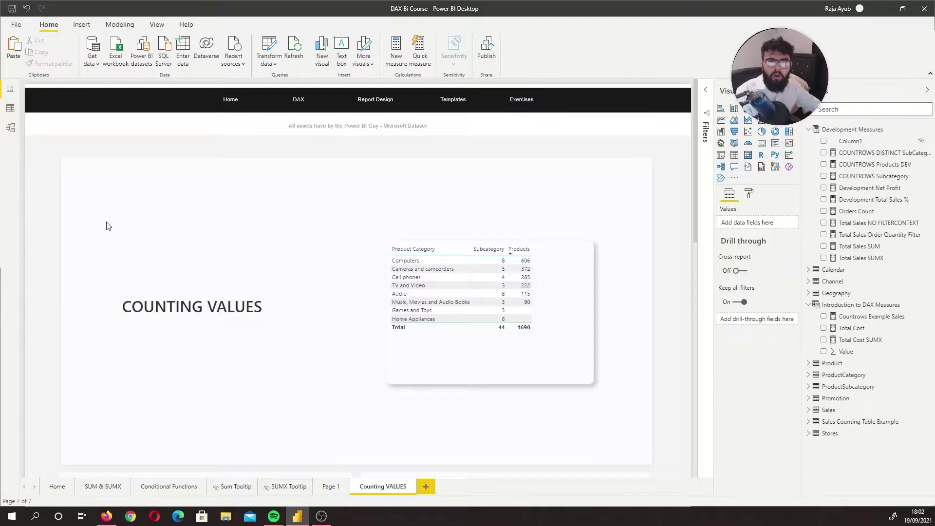
scroll(107, 226, "down", 1)
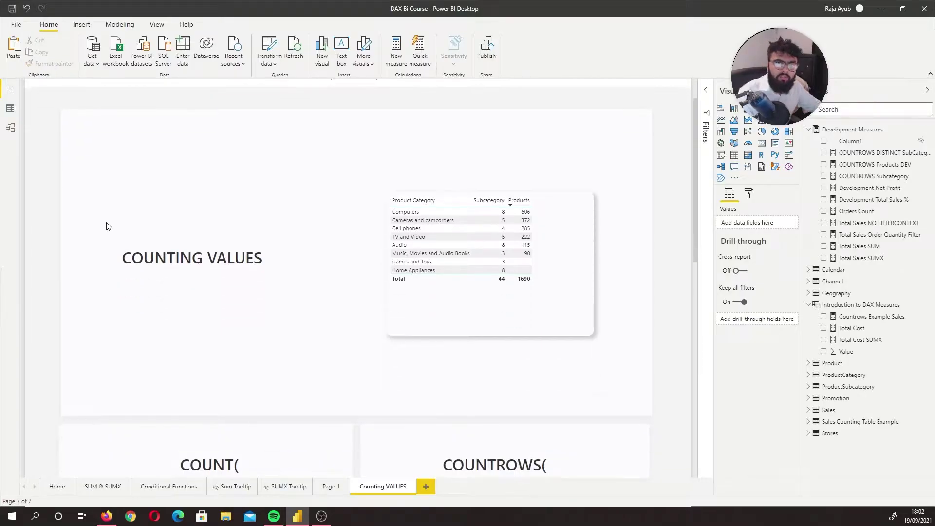
scroll(107, 226, "down", 3)
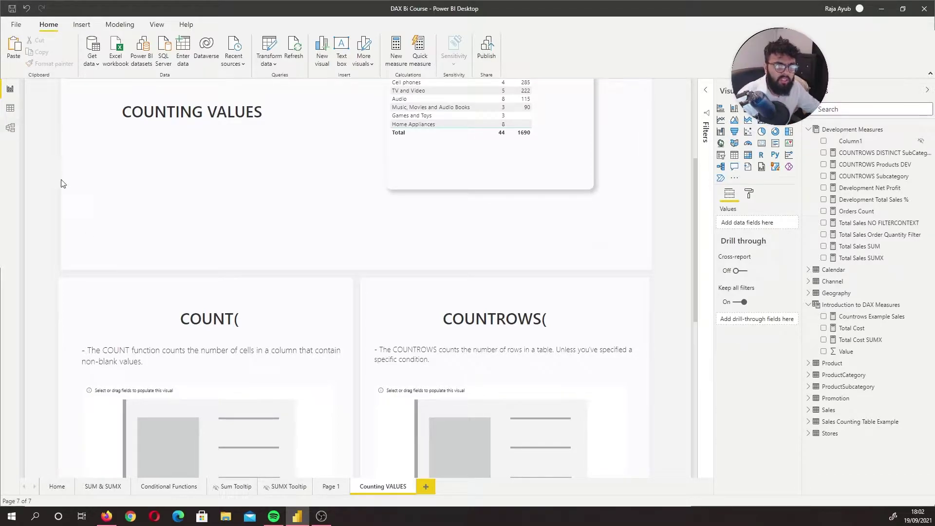
scroll(87, 189, "down", 2)
scroll(85, 189, "down", 2)
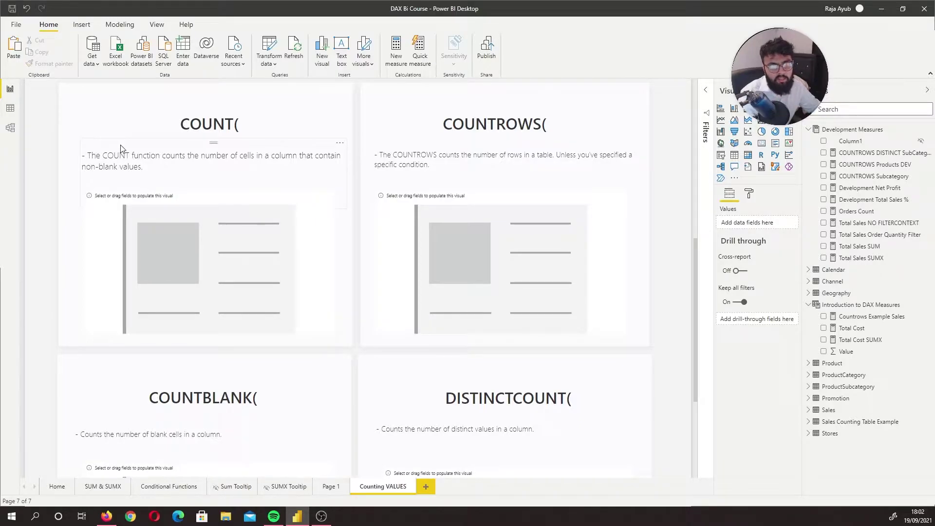
left_click(10, 108)
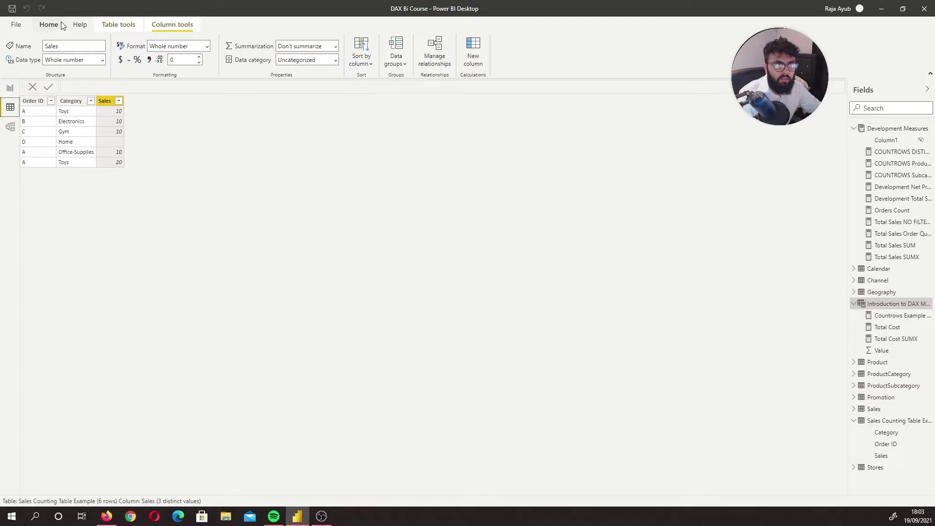
- From the report page, create the measure COUNT Sales = COUNT('Sales Counting Table Example'[Sales])
left_click(10, 90)
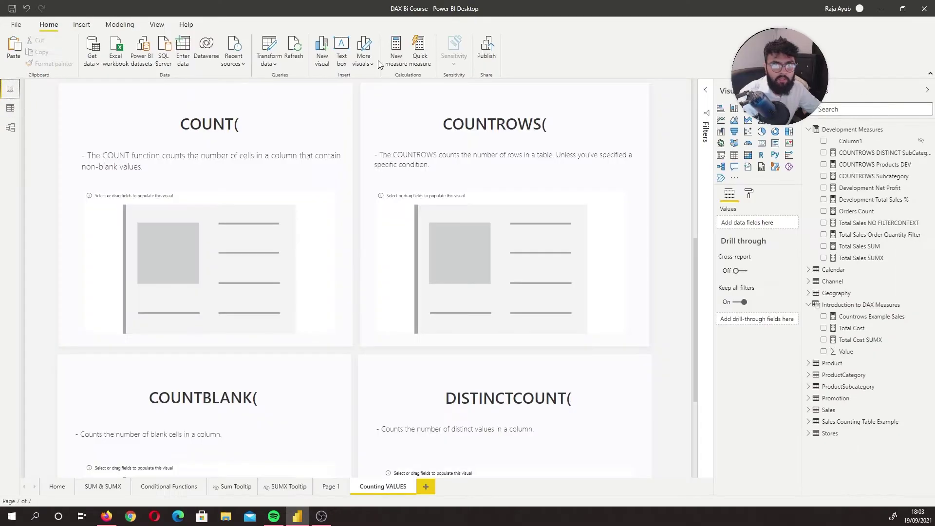
left_click(396, 54)
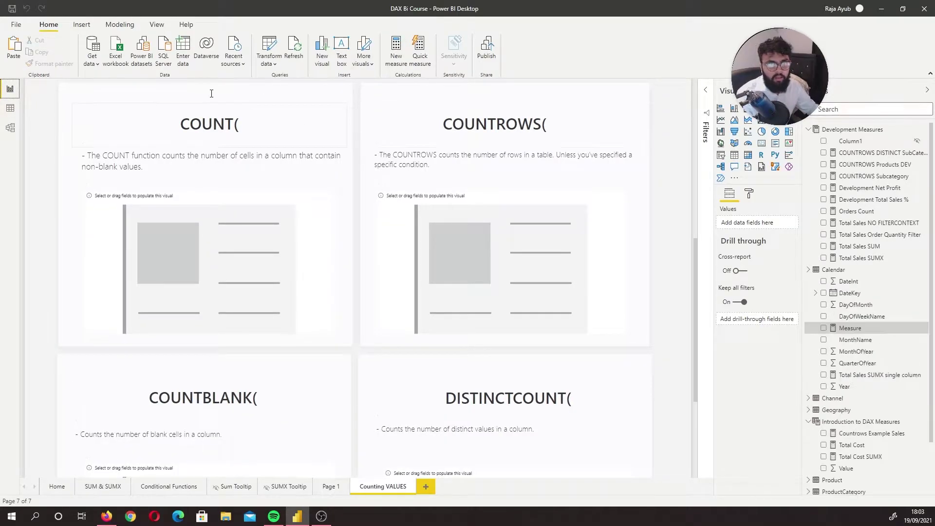
key("ctrl+a")
key("BackSpace")
type("COUN")
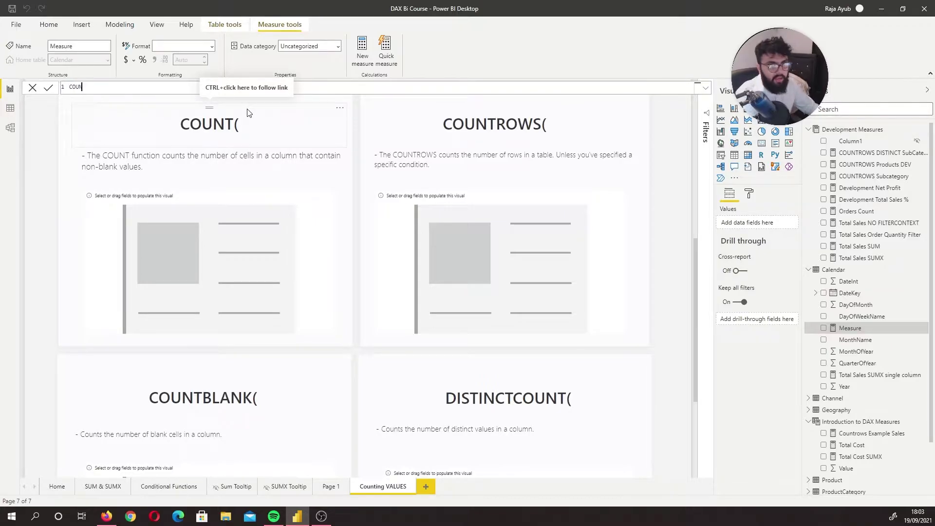
type("T Sales")
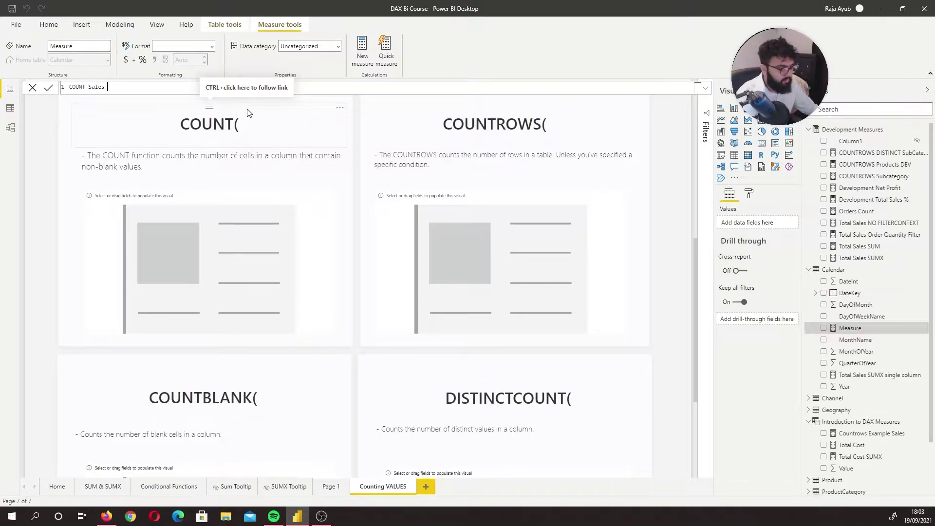
type(" =")
key("shift+Return")
type("COUNT(")
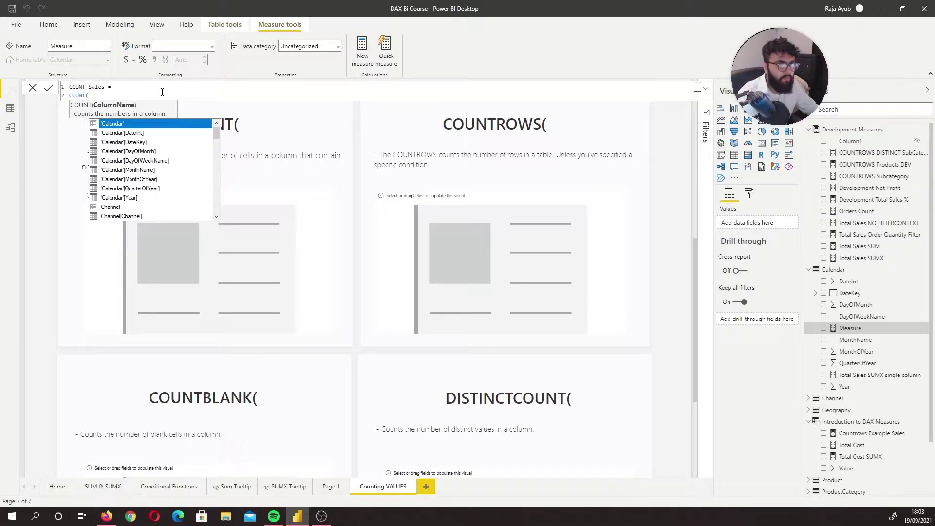
type("Sa")
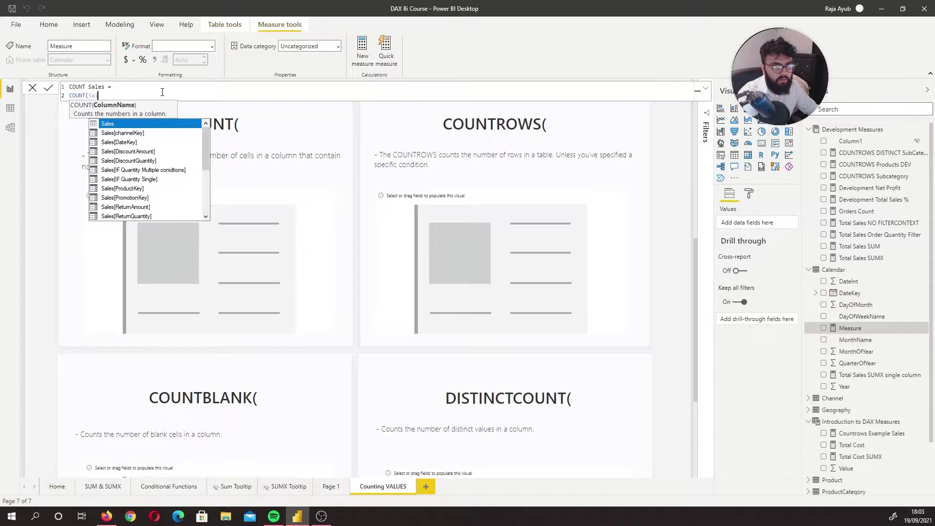
type("les")
key("Down")
key("Down")
key("Down")
key("Down")
key("Down")
key("Down")
key("Down")
key("Down")
key("Down")
key("Down")
key("Down")
key("Down")
key("Down")
key("Down")
key("Down")
key("Down")
key("Down")
key("Down")
key("Down")
key("Down")
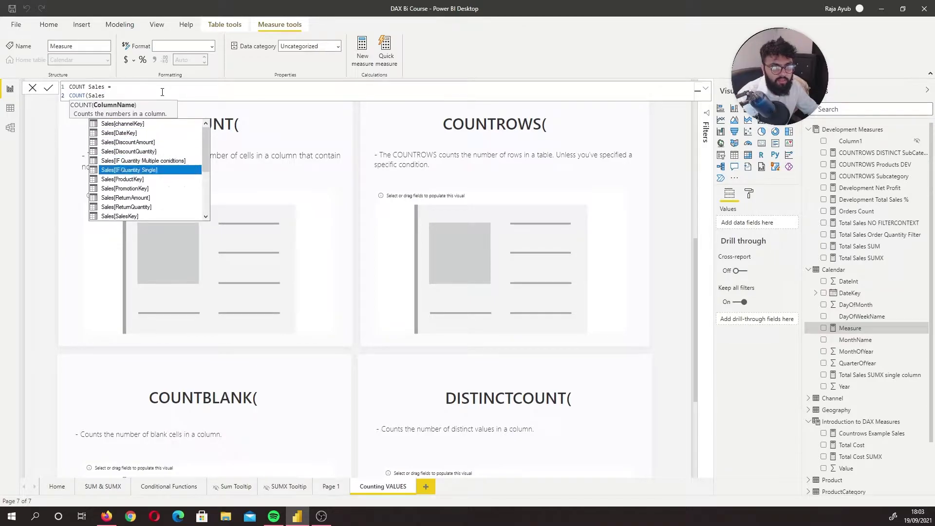
key("Tab")
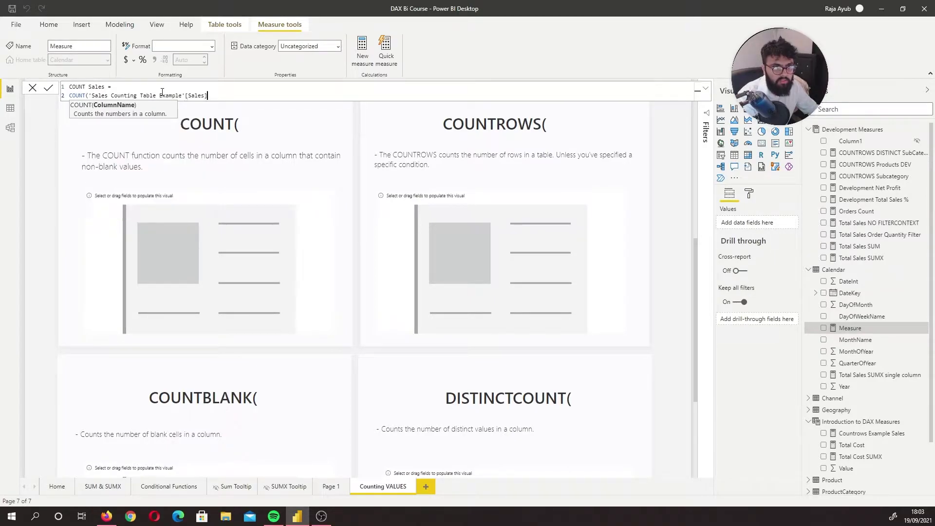
type(")")
key("Return")
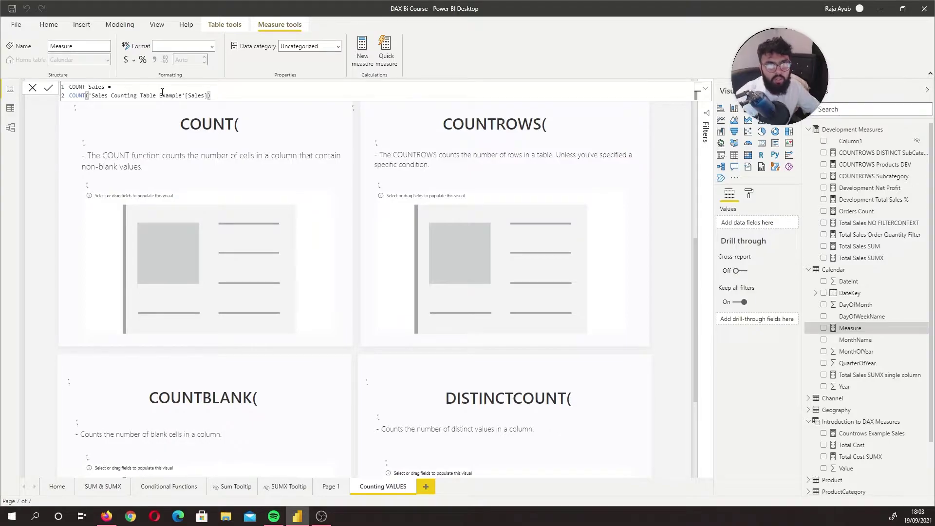
- Put COUNT Sales into the COUNT card, showing 5, then view the Sales Counting Table Example data
left_click(202, 271)
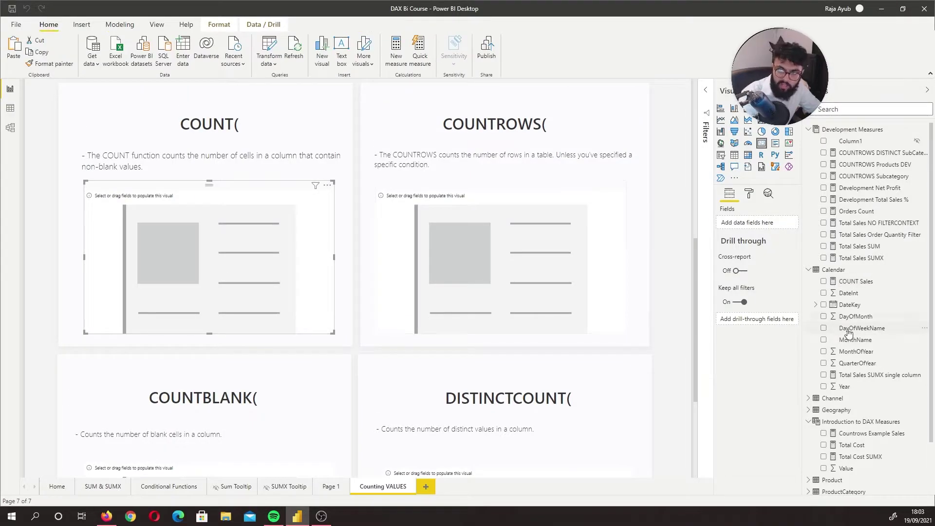
left_click(824, 282)
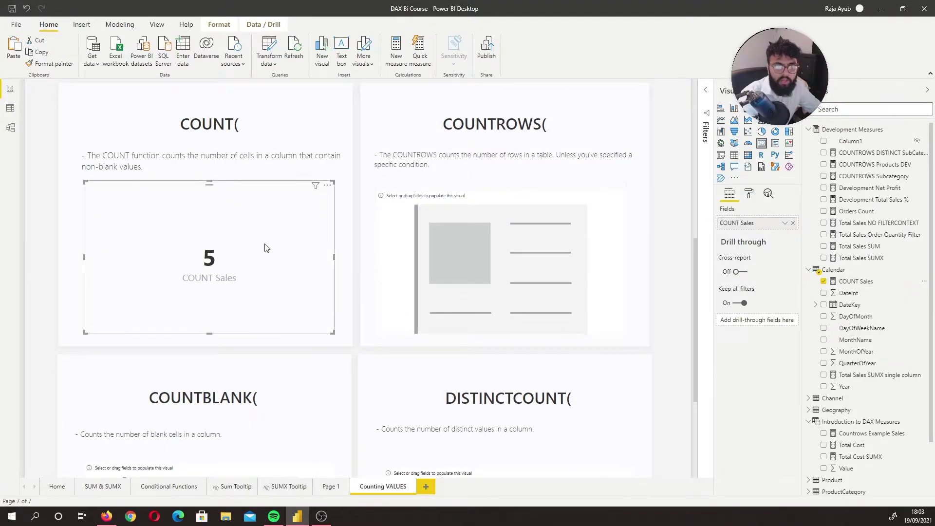
left_click(11, 108)
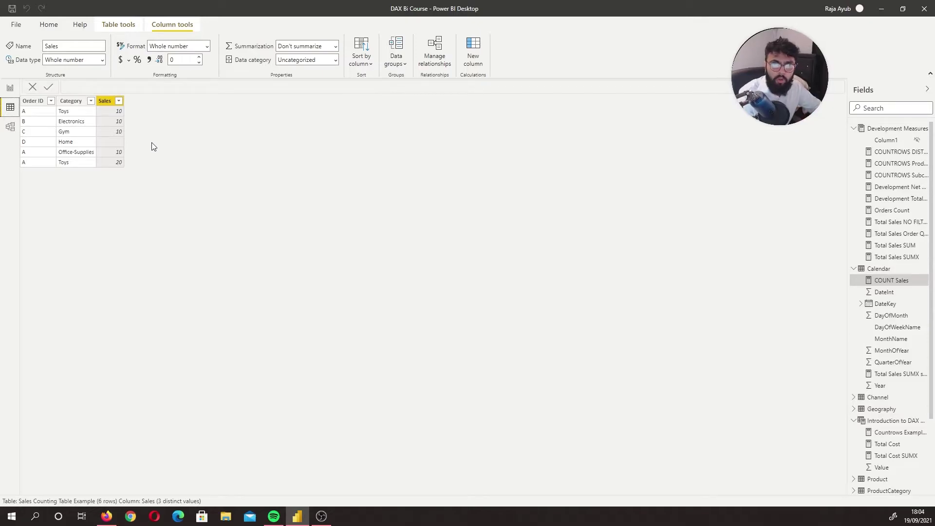
- Switch to the report page and back to the Sales Counting Table Example table data
left_click(10, 88)
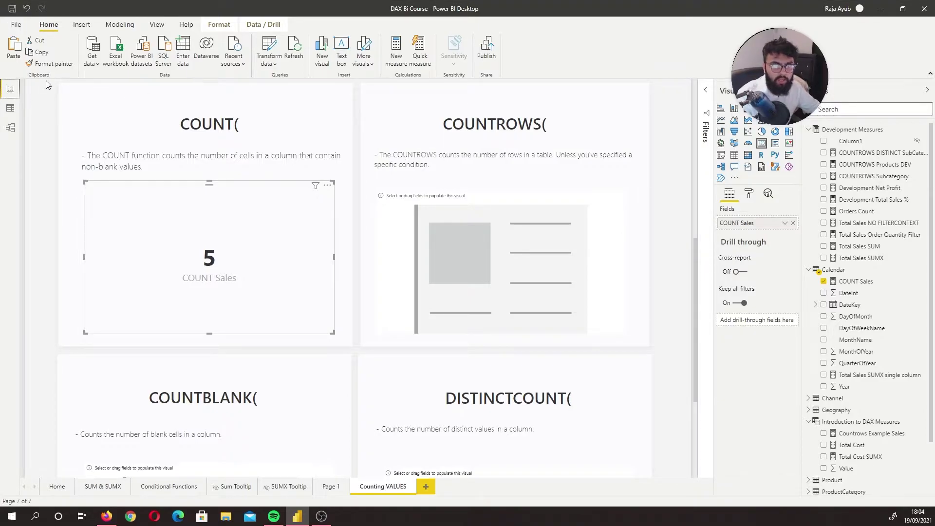
left_click(10, 108)
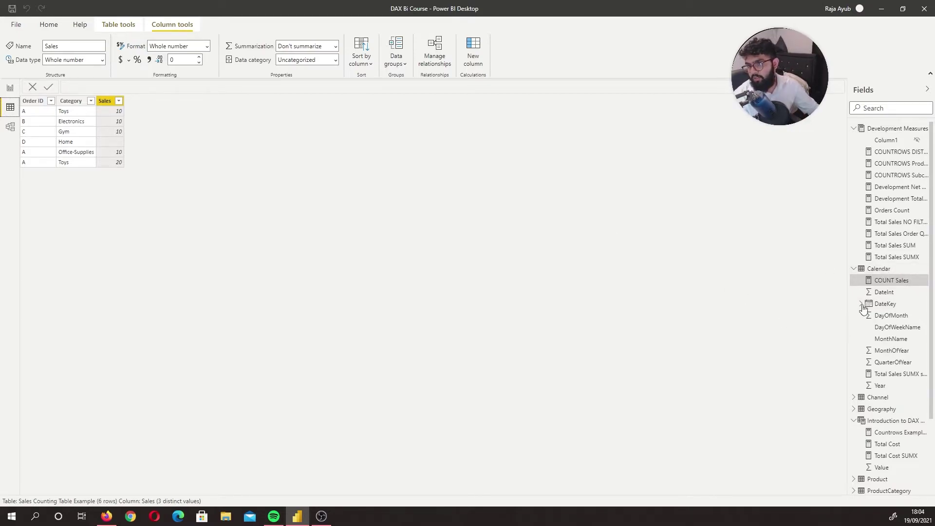
- In Introduction to DAX Measures, create COUNTROWS Sales = COUNTROWS('Sales Counting Table Example')
left_click(886, 421)
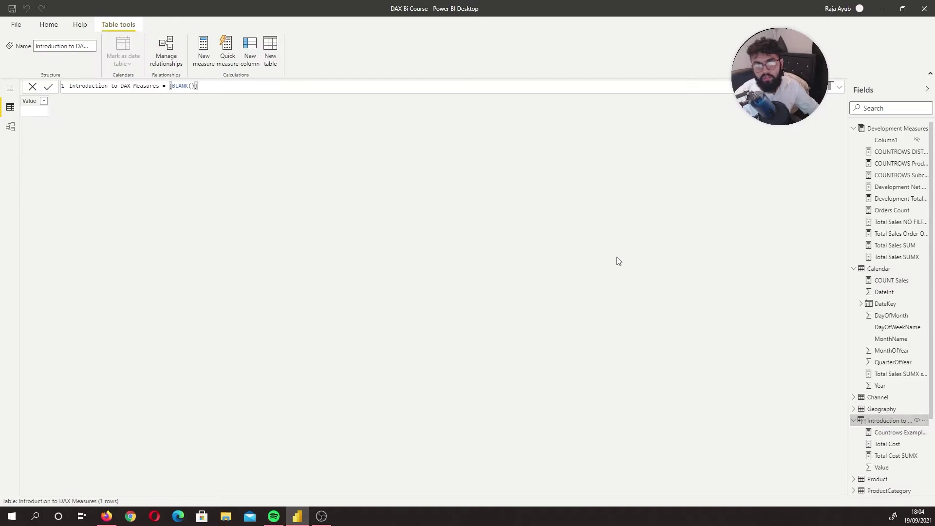
left_click(203, 58)
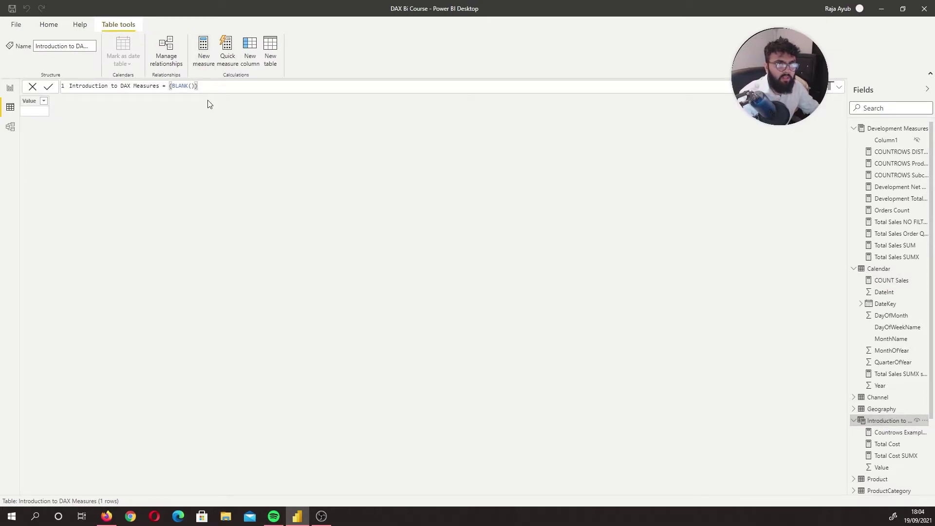
key("BackSpace")
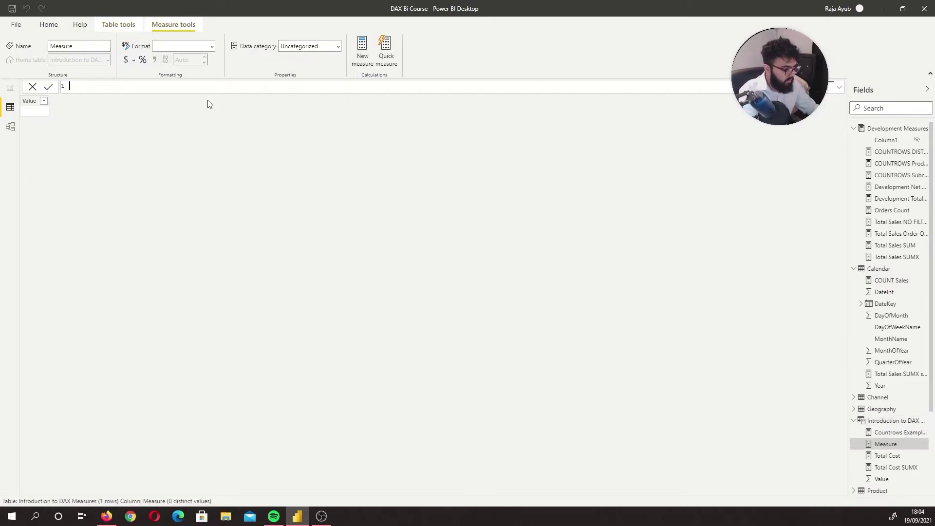
type("COUNTROWS Sales = C")
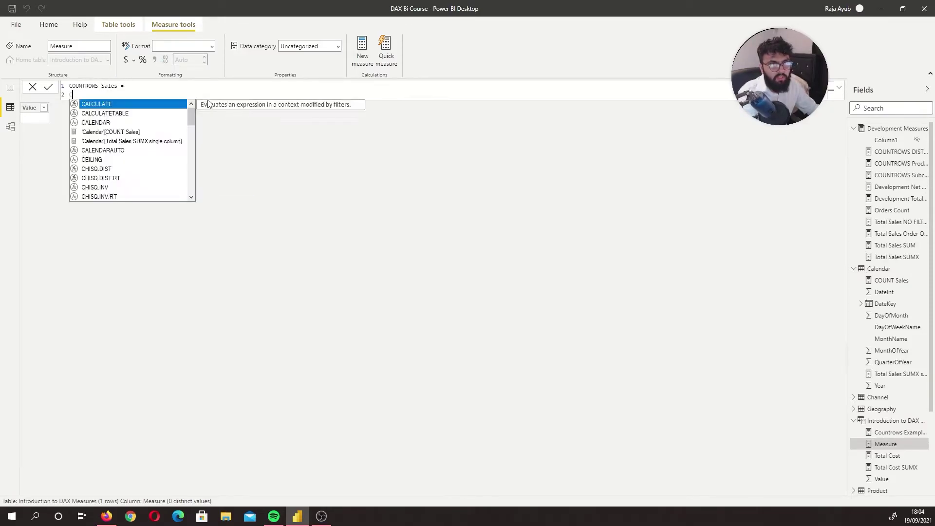
key("BackSpace")
key("shift+Return")
type("COUNTRO")
key("Tab")
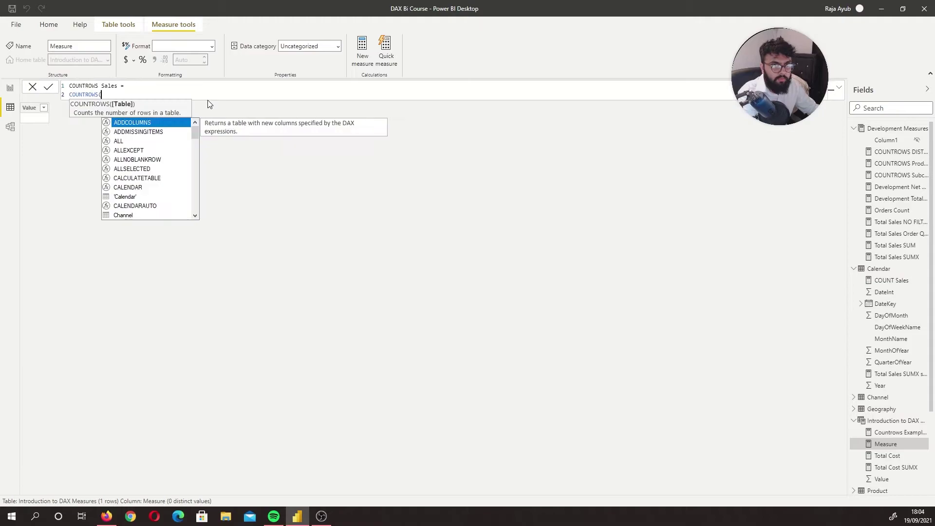
type("Sa")
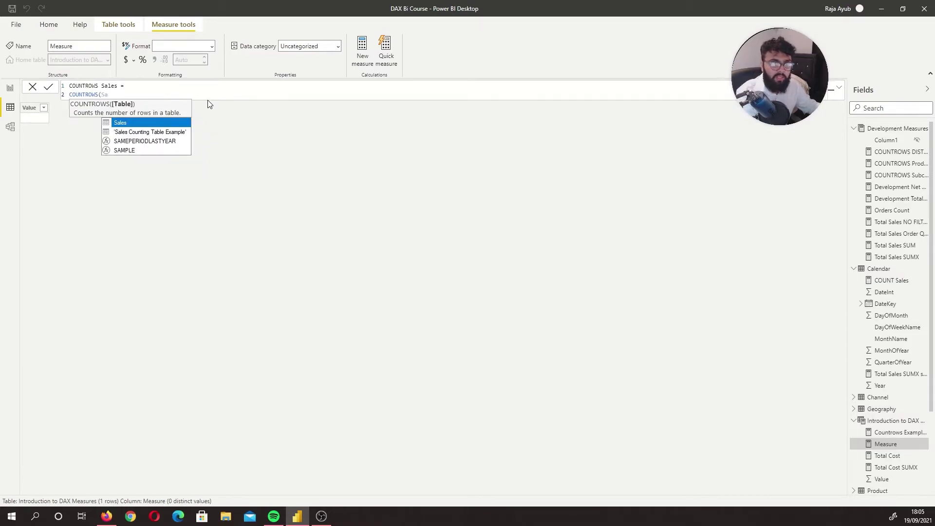
key("Down")
key("Tab")
type(")")
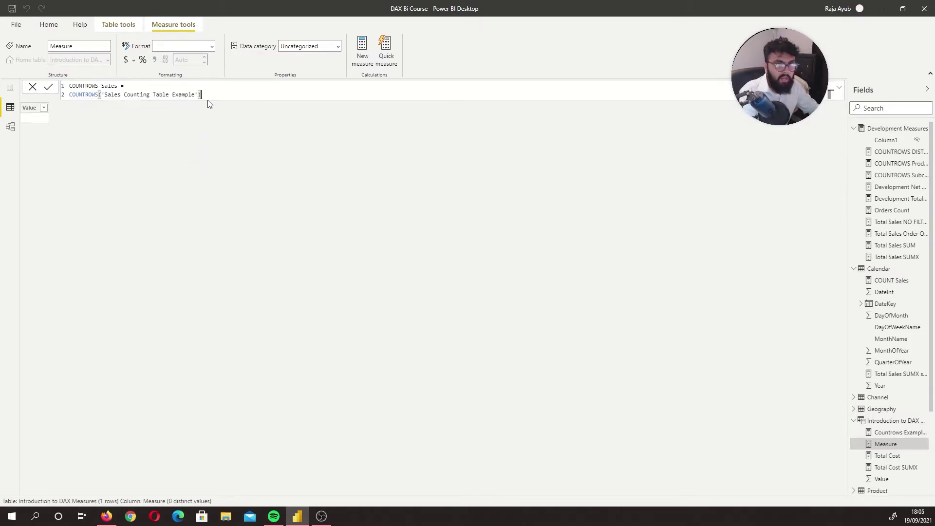
key("Return")
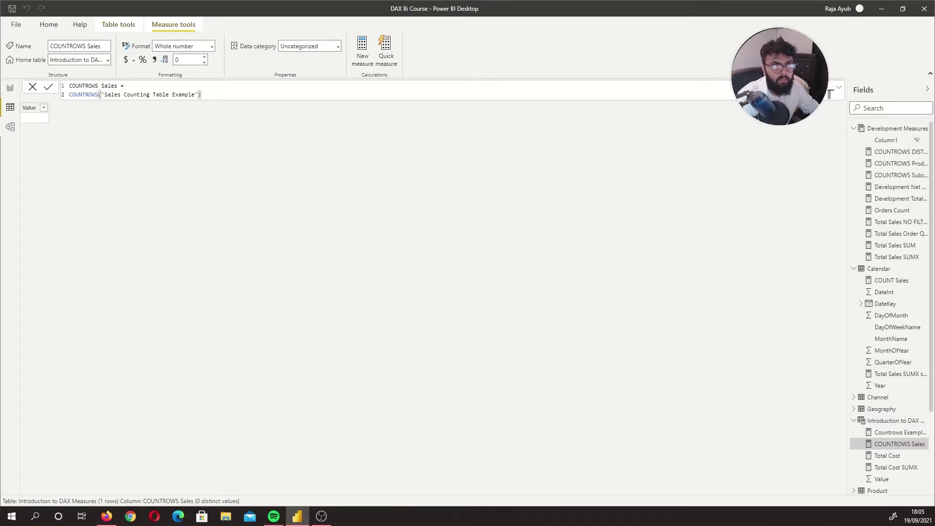
left_click(10, 89)
- Add COUNTROWS Sales to the COUNTROWS card so it shows 6, then deselect the card
left_click(465, 247)
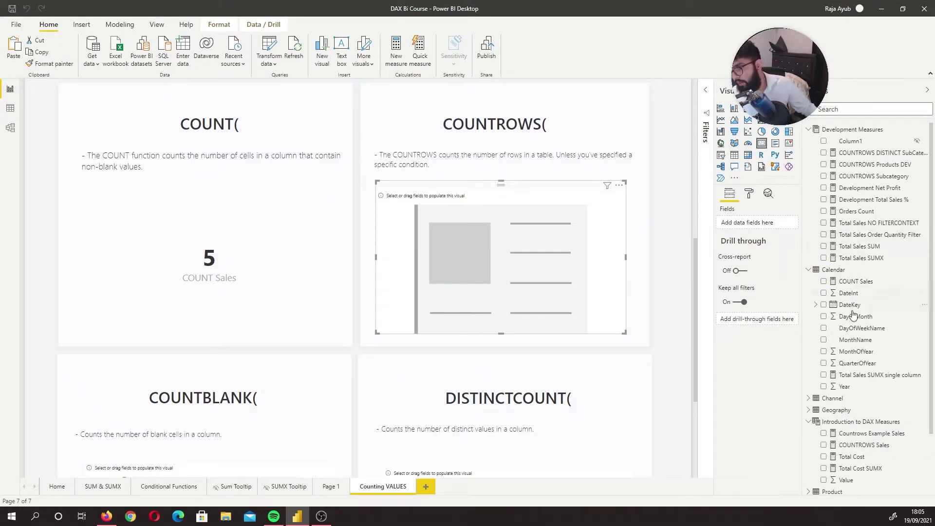
left_click(824, 445)
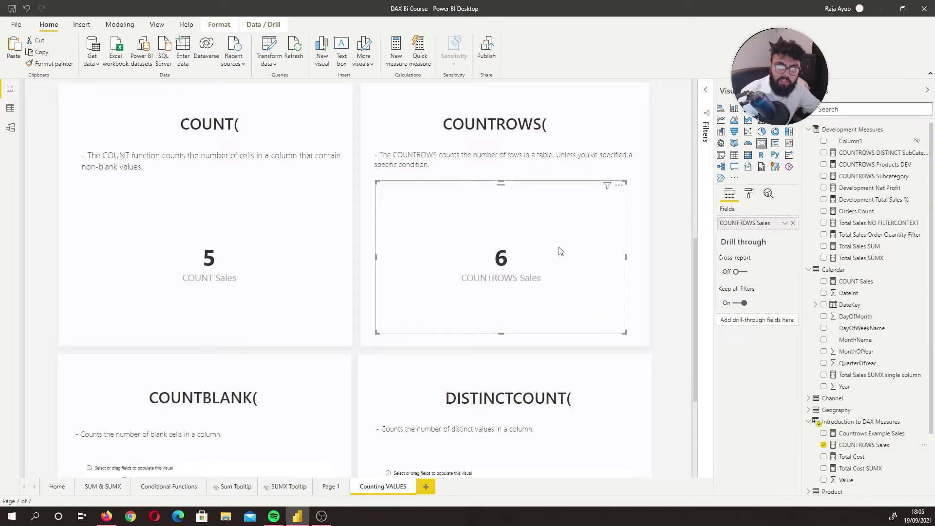
left_click(660, 189)
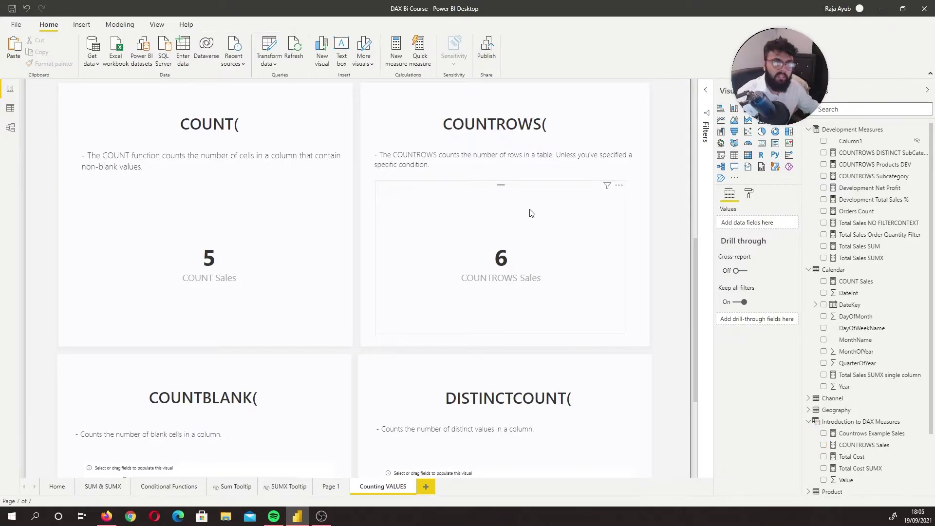
scroll(531, 213, "down", 2)
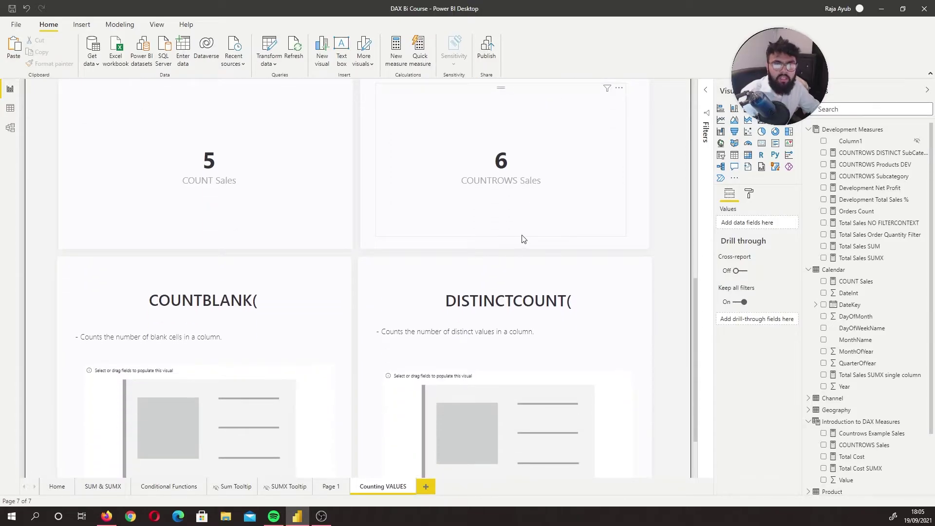
scroll(523, 239, "down", 1)
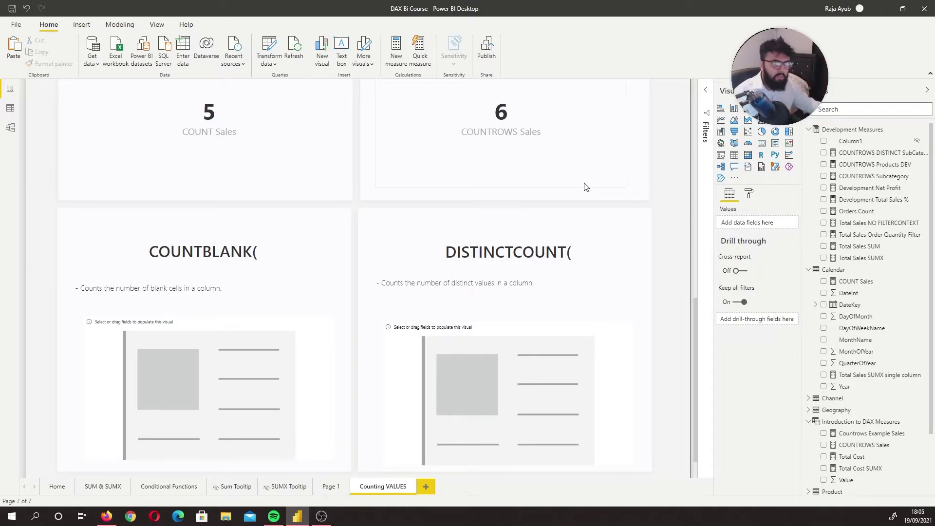
scroll(563, 227, "up", 3)
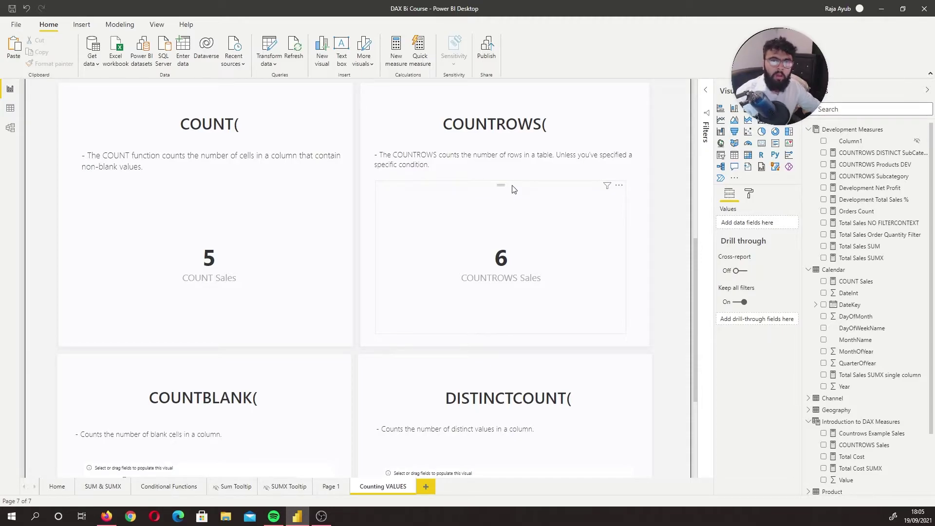
scroll(504, 190, "down", 2)
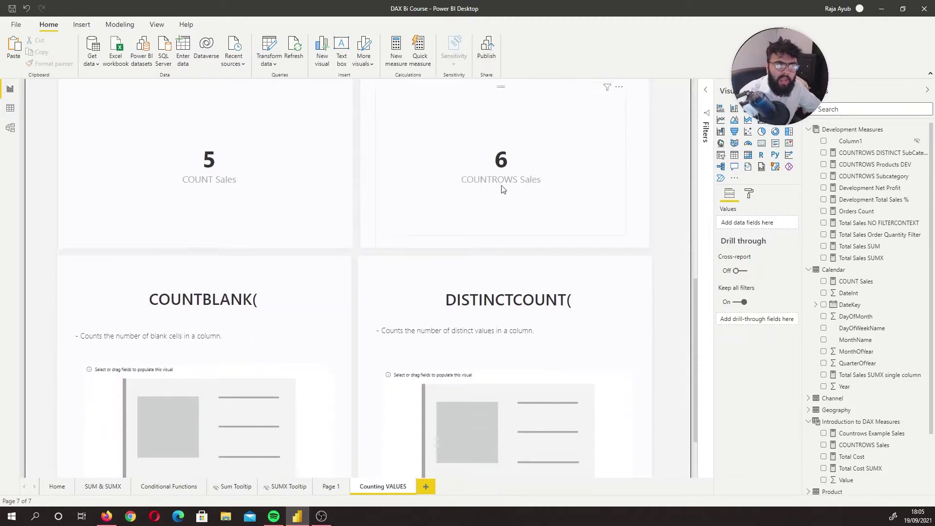
scroll(504, 189, "down", 1)
scroll(503, 190, "down", 1)
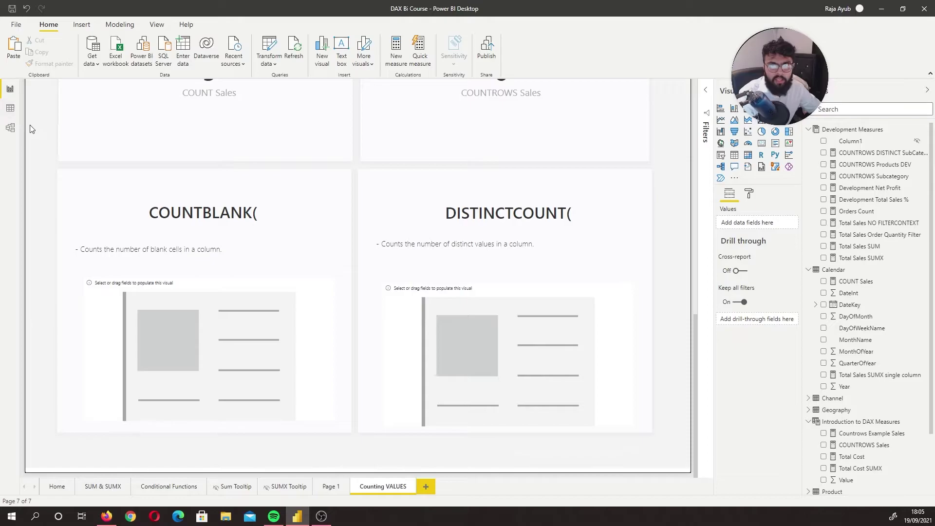
left_click(11, 108)
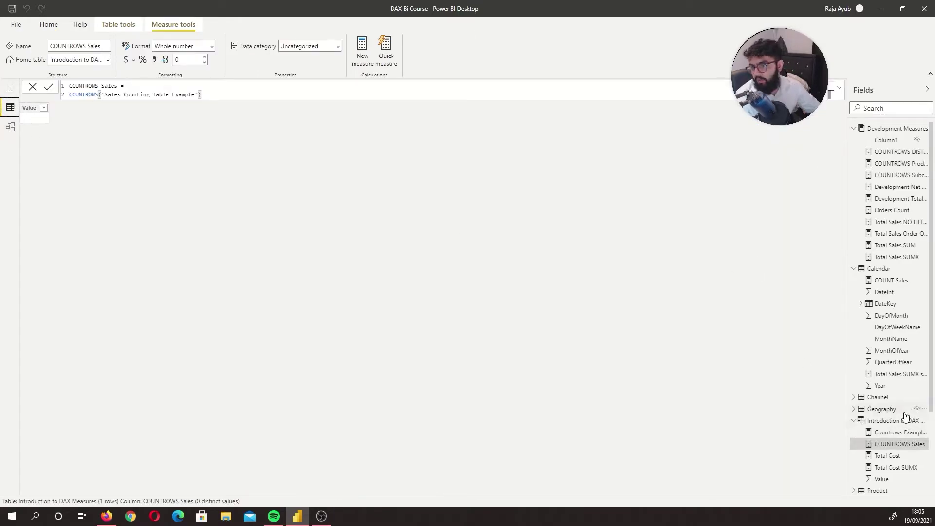
scroll(890, 404, "down", 1)
scroll(891, 404, "down", 1)
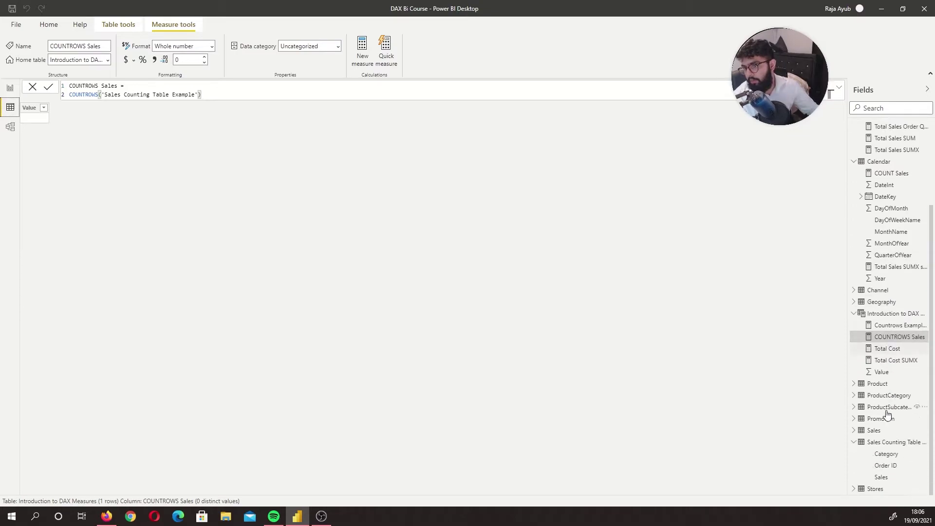
left_click(885, 442)
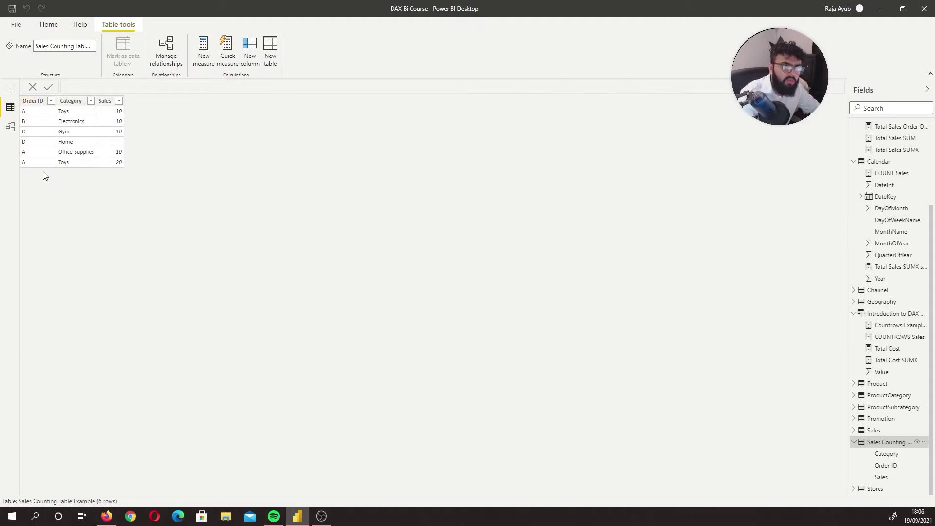
left_click(10, 88)
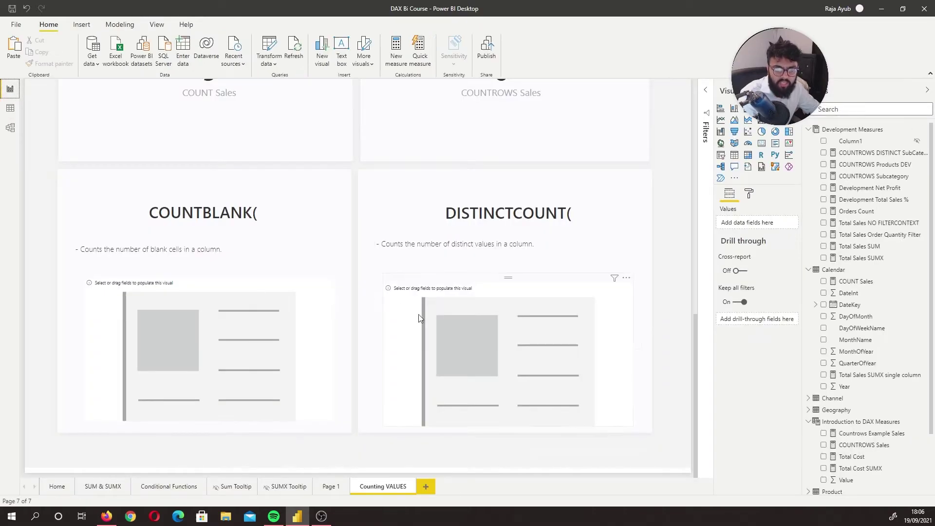
left_click(546, 322)
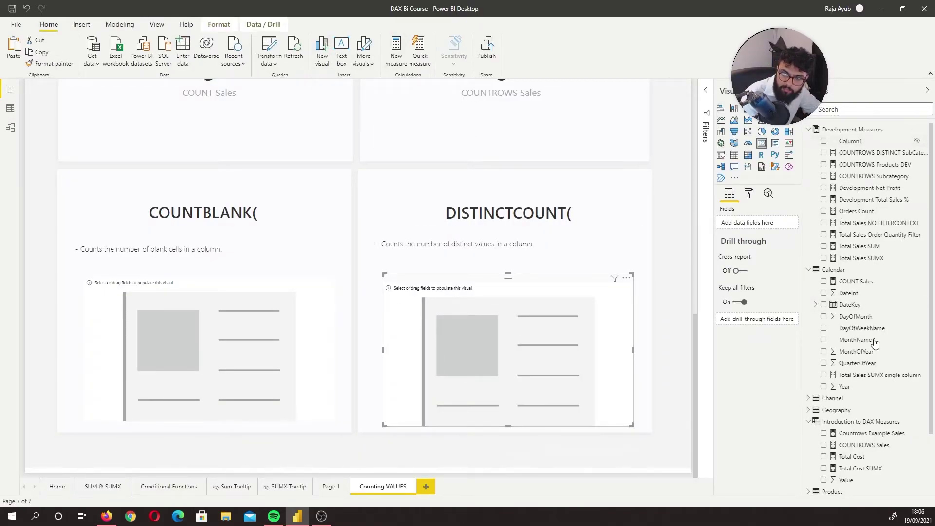
- Start a new measure in Introduction to DAX Measures named Unique Orders
left_click(856, 421)
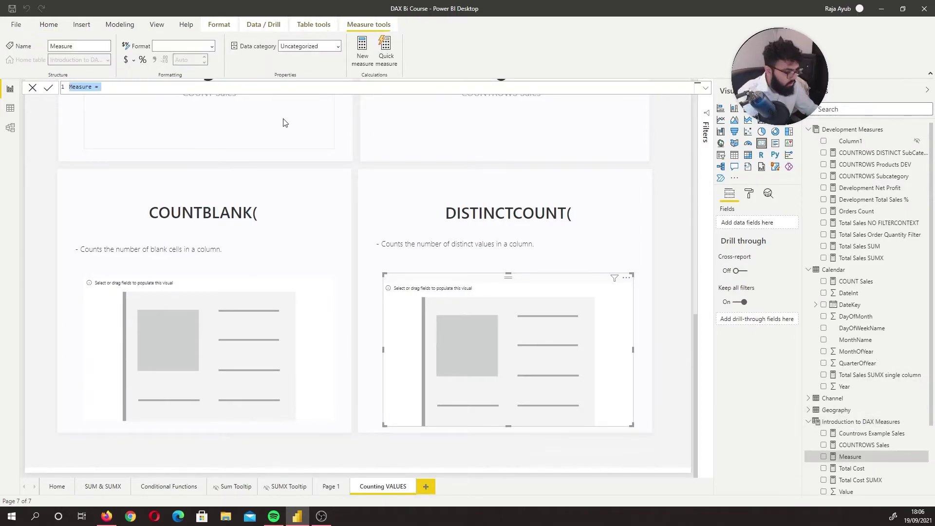
type("D")
type("ISTINC")
key("BackSpace")
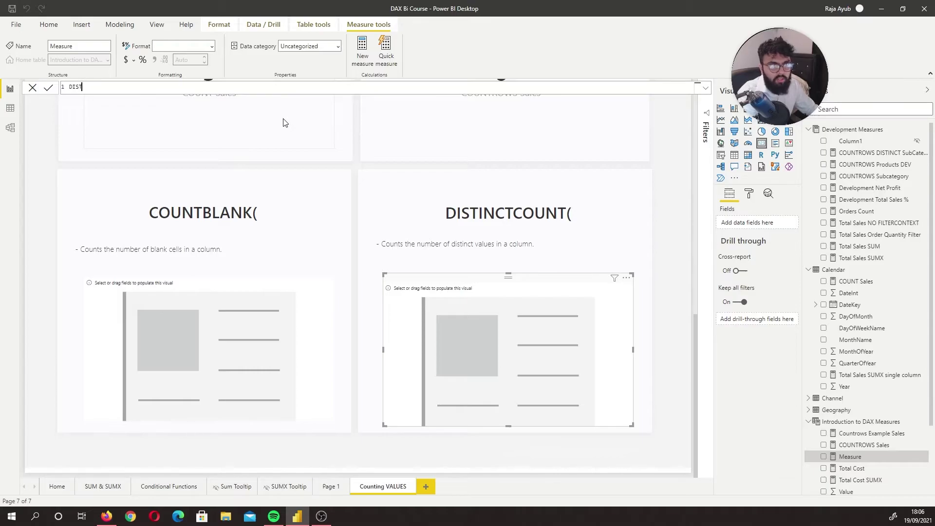
type("TINCT ORDERS")
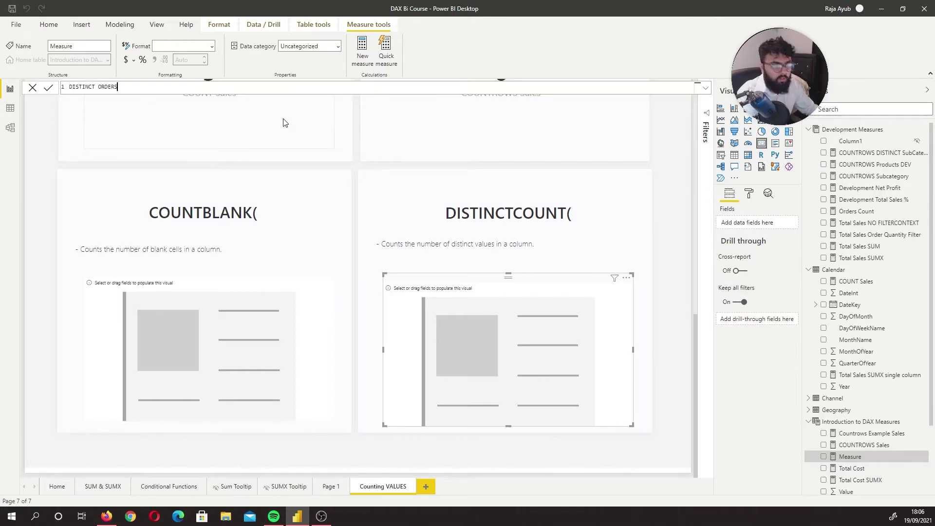
key("ctrl+BackSpace")
key("ctrl+BackSpace")
type("Unique Orders =")
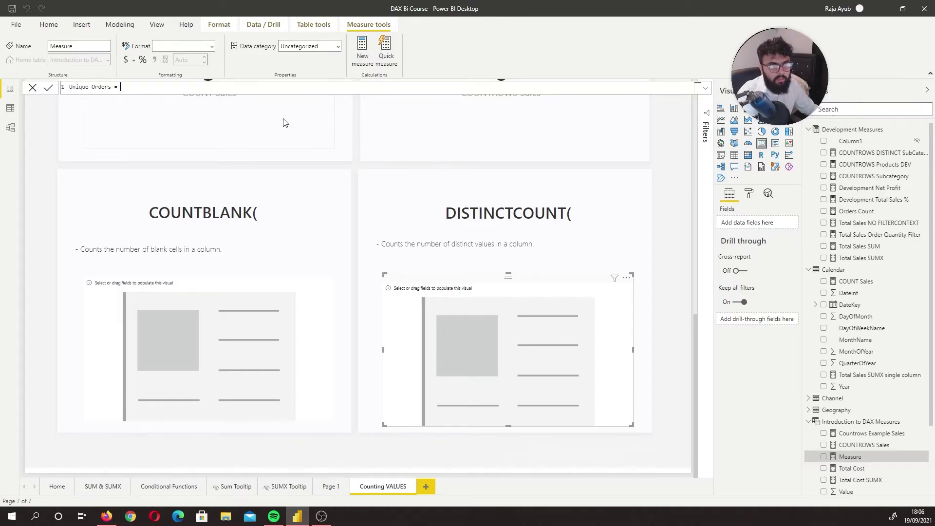
key("shift+Return")
- Define Unique Orders as DISTINCTCOUNT('Sales Counting Table Example'[Order ID]) and commit it
type("DIST")
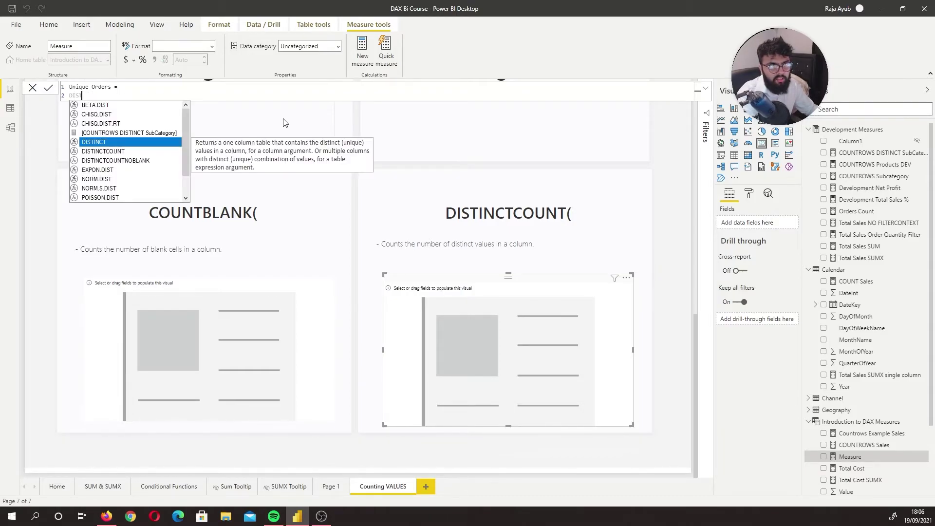
type("I")
key("Down")
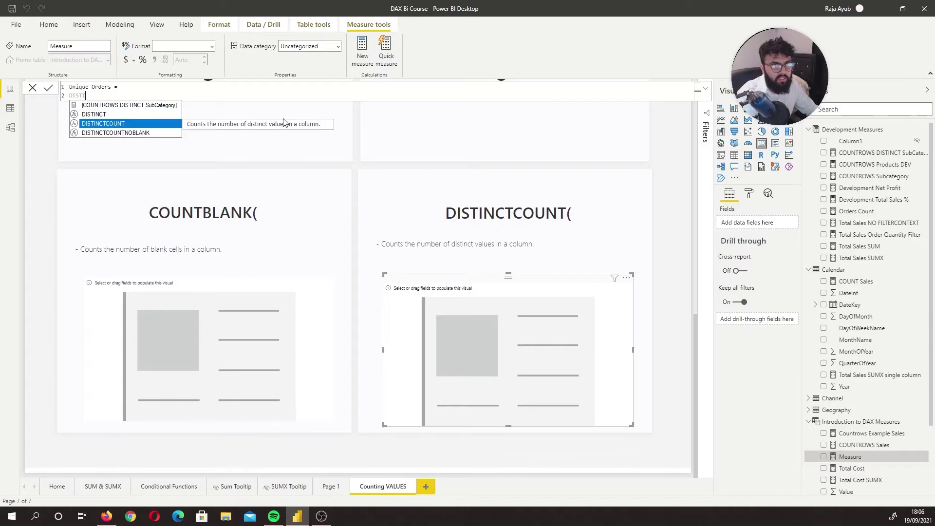
key("Tab")
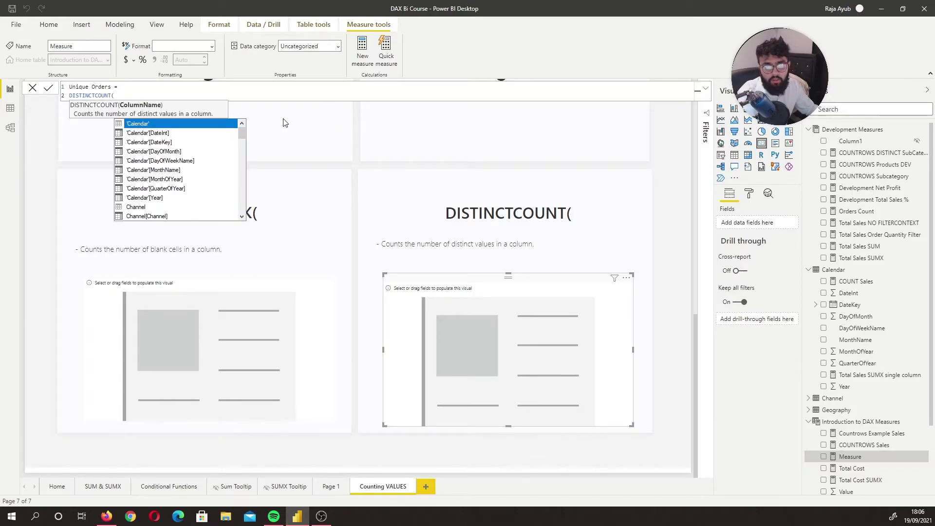
type("order")
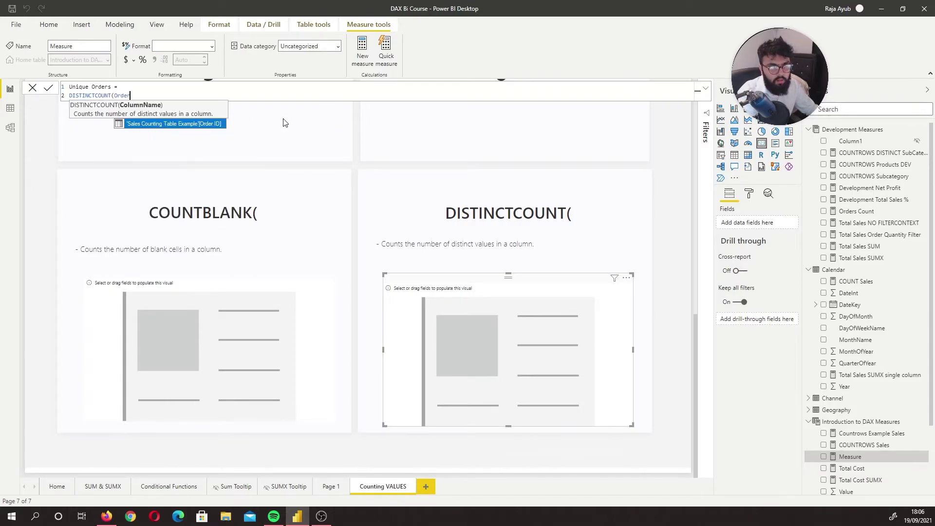
key("Tab")
type(")")
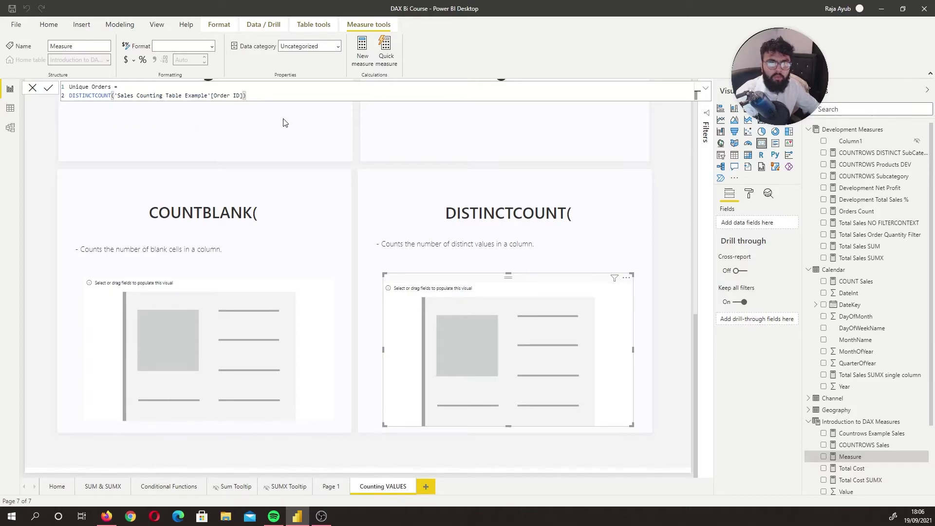
key("Return")
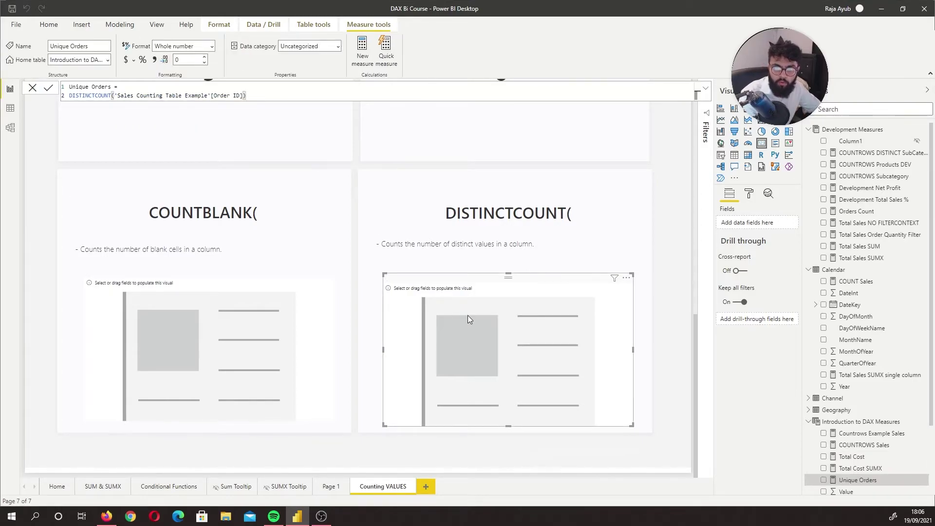
- Add Unique Orders to the DISTINCTCOUNT card so it shows 4, then deselect the card
left_click(823, 480)
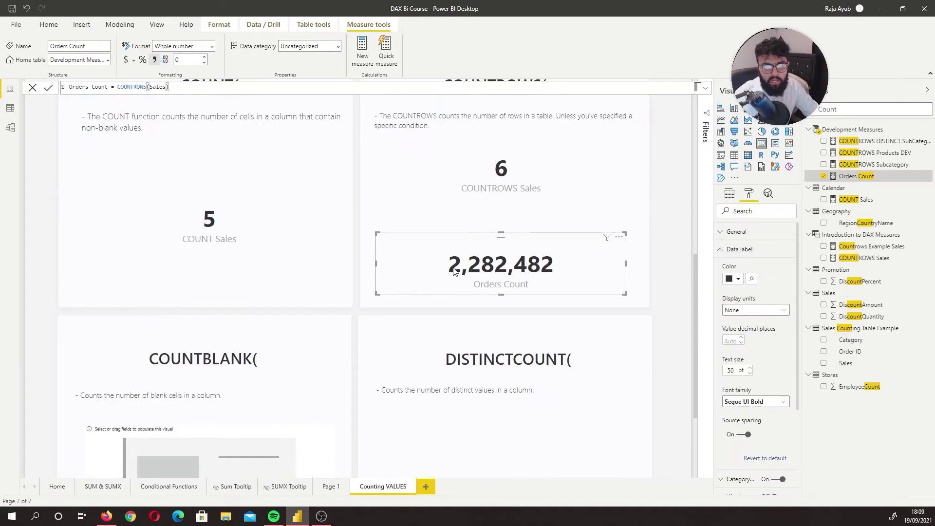
left_click(244, 348)
scroll(234, 355, "down", 3)
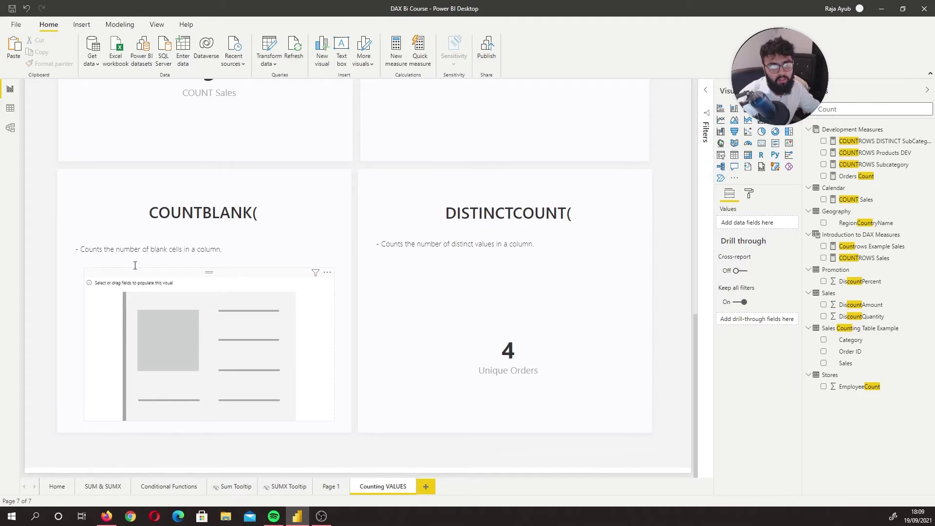
left_click(10, 109)
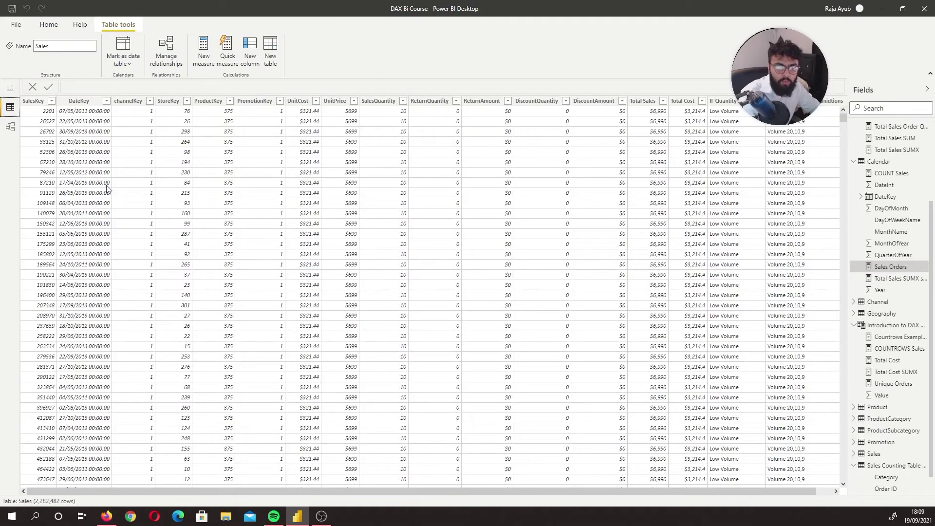
left_click(879, 466)
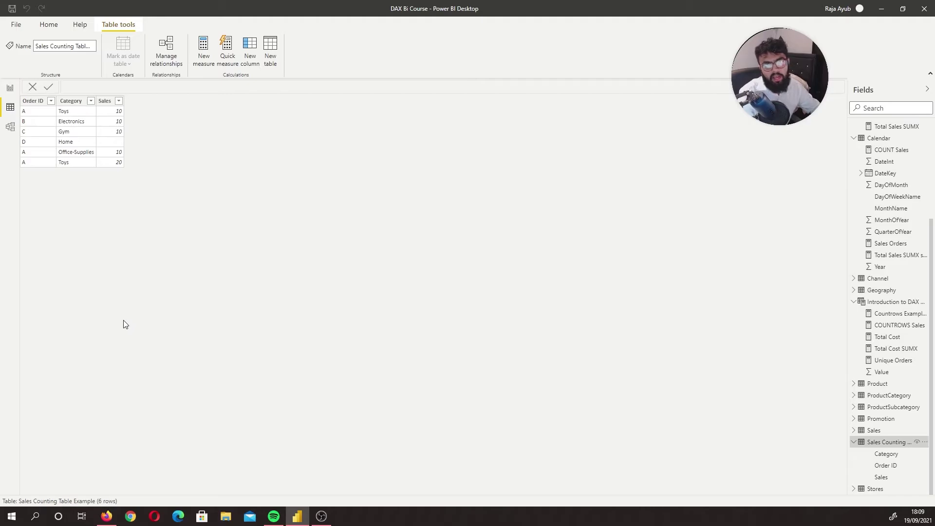
left_click(11, 88)
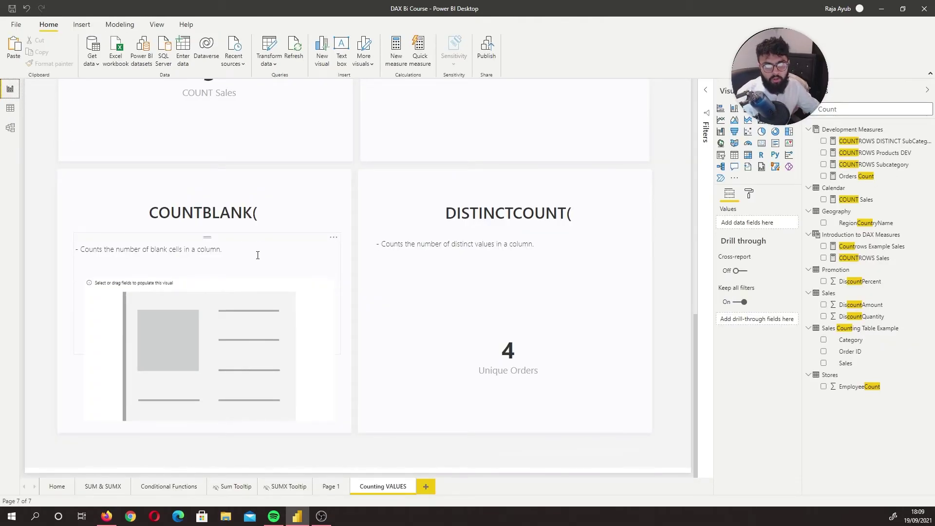
- For the COUNTBLANK card, create BBlank Slaes = COUNTBLANK('Sales Counting Table Example'[Sales]) in Introduction to DAX Measures
left_click(256, 331)
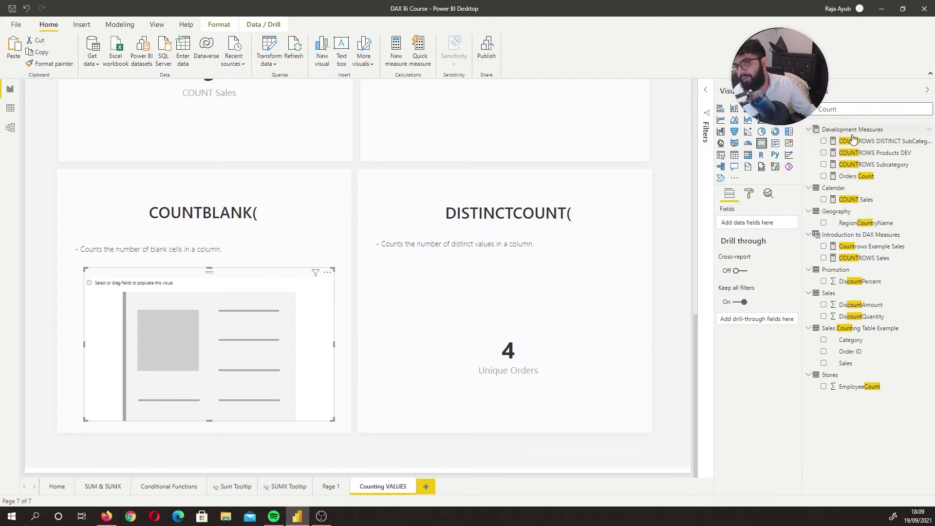
left_click(847, 235)
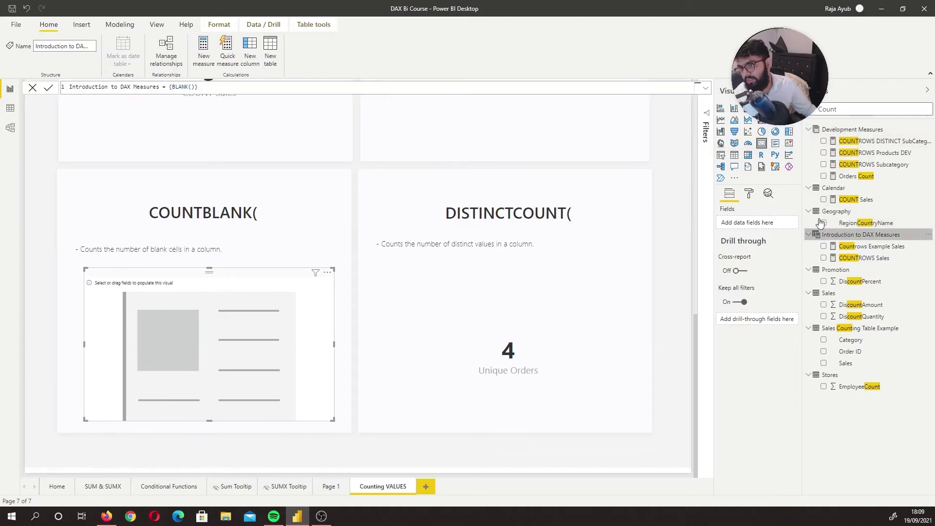
left_click(198, 54)
key("BackSpace")
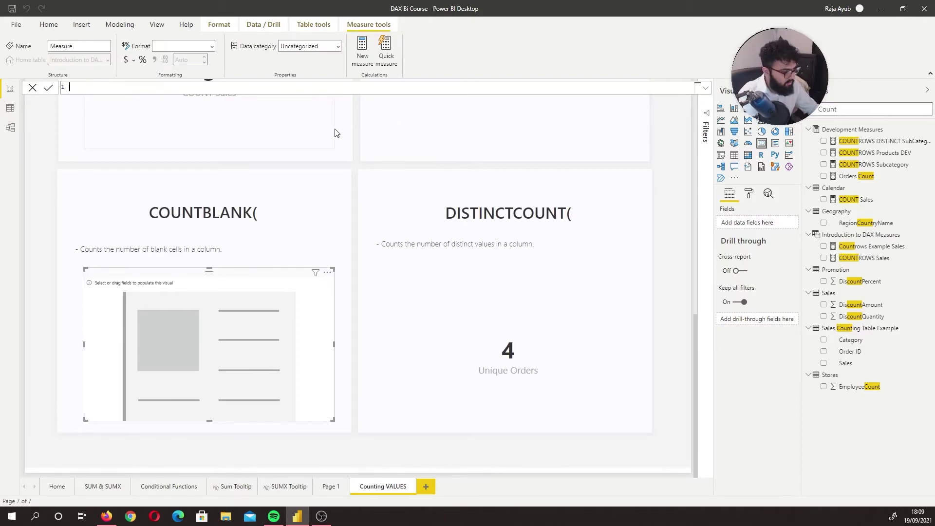
type("BBlank Slaes")
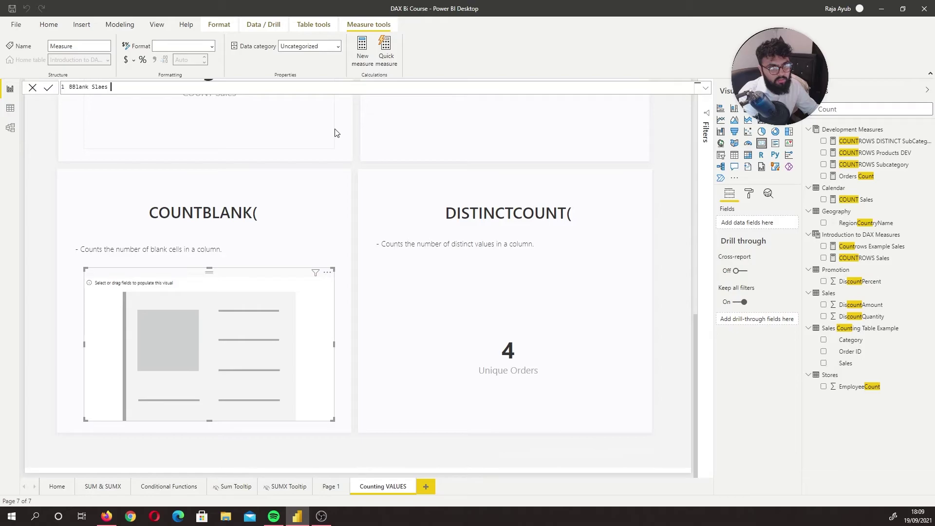
type(" =")
key("shift+Return")
type("COUNT")
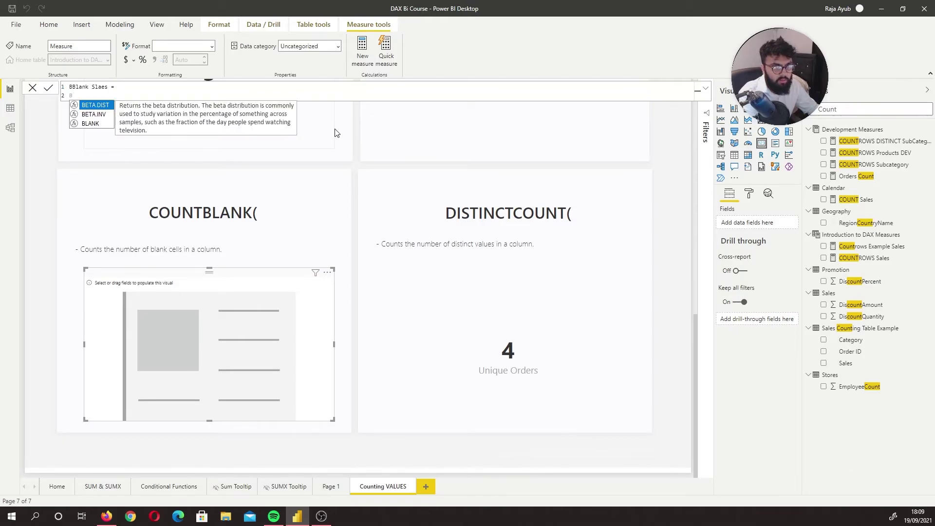
type("BLANK(")
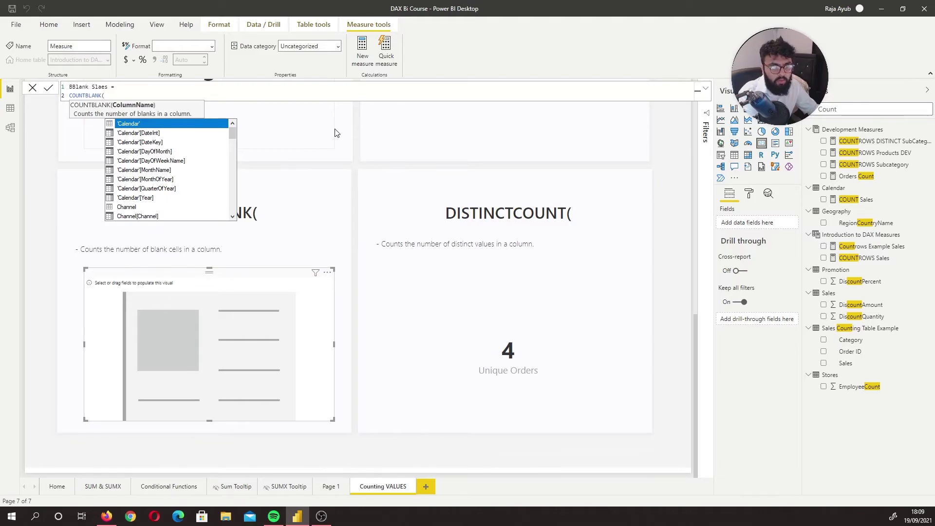
type("Sales")
key("Down")
key("Down")
key("Down")
key("Down")
key("Down")
key("Down")
key("Down")
key("Down")
key("Down")
key("Down")
key("Down")
key("Down")
key("Down")
key("Down")
key("Down")
key("Down")
key("Down")
key("Down")
key("Down")
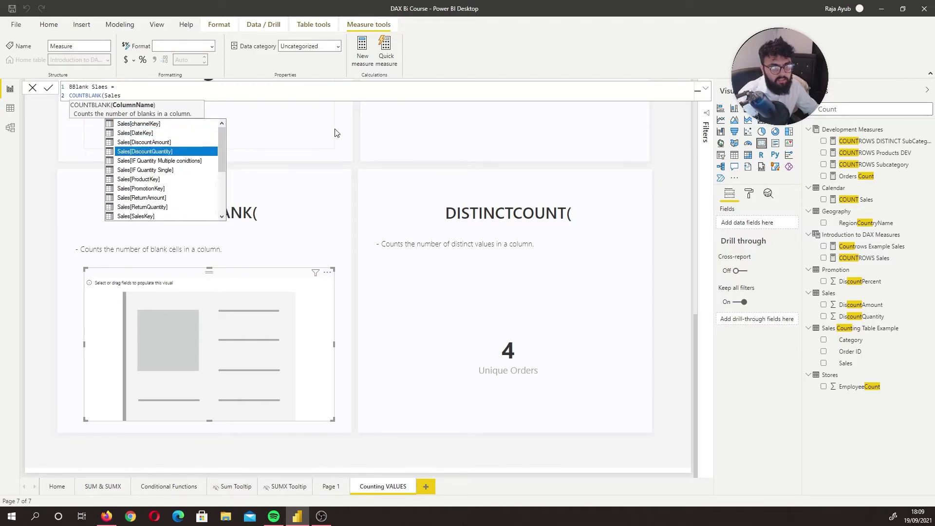
key("Tab")
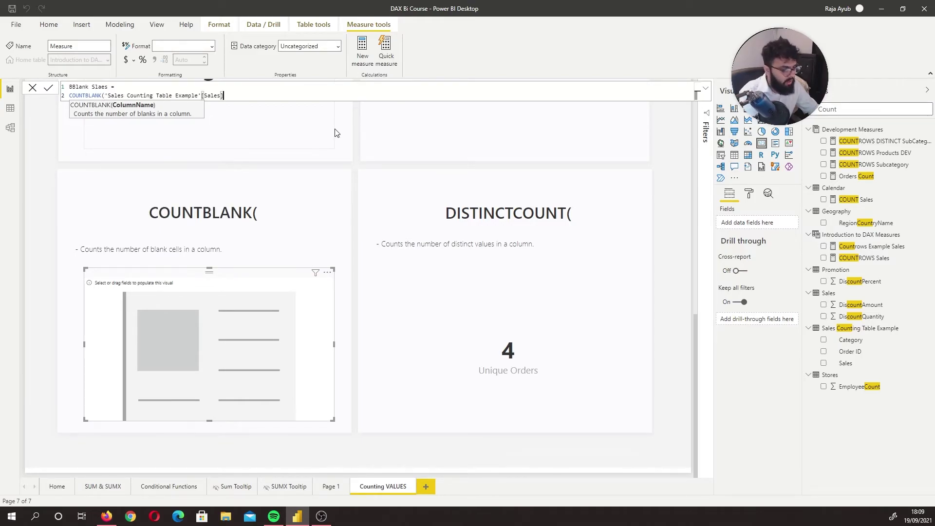
type(")")
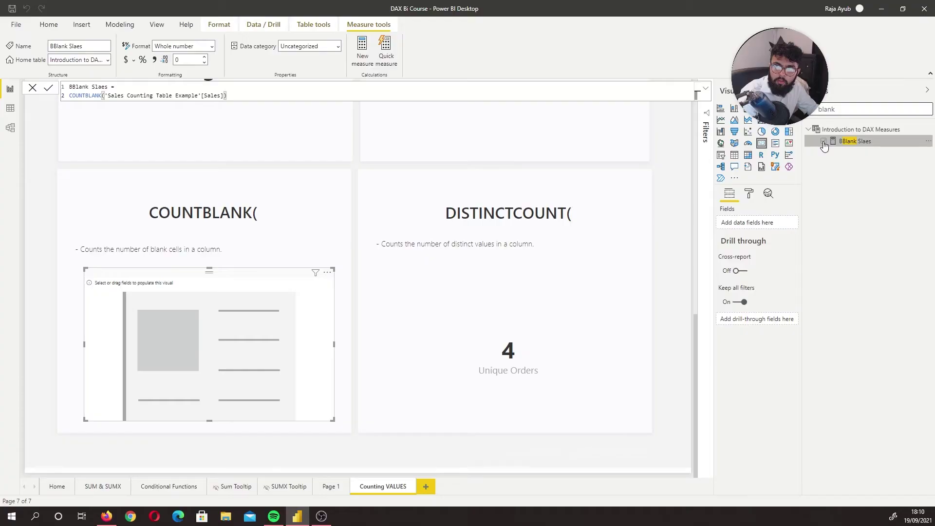
- Add BBlank Slaes to the COUNTBLANK card, showing 1, and check the blank Sales row in the data
left_click(823, 142)
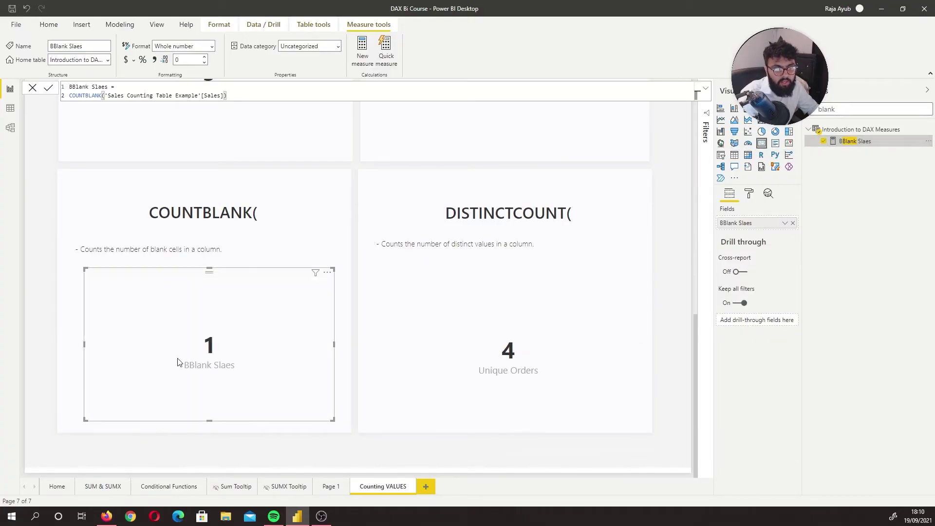
left_click(10, 108)
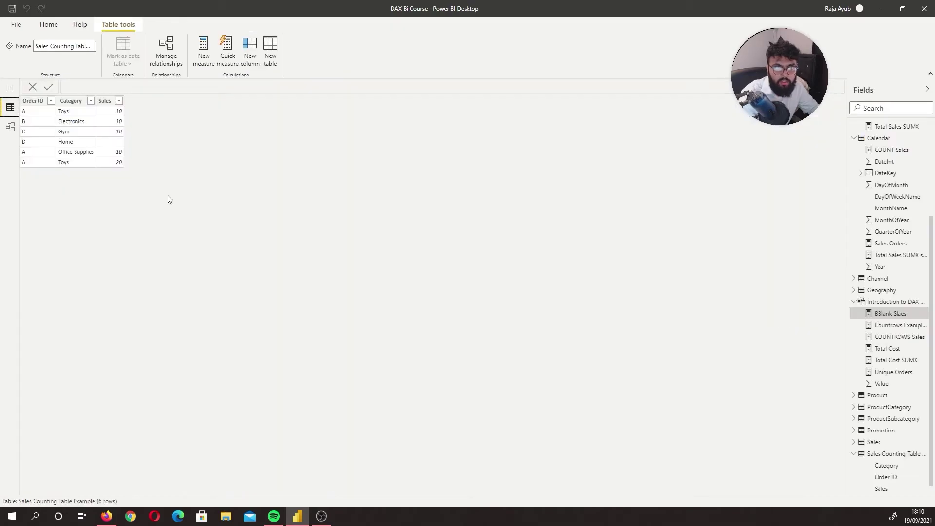
left_click(11, 87)
left_click(10, 108)
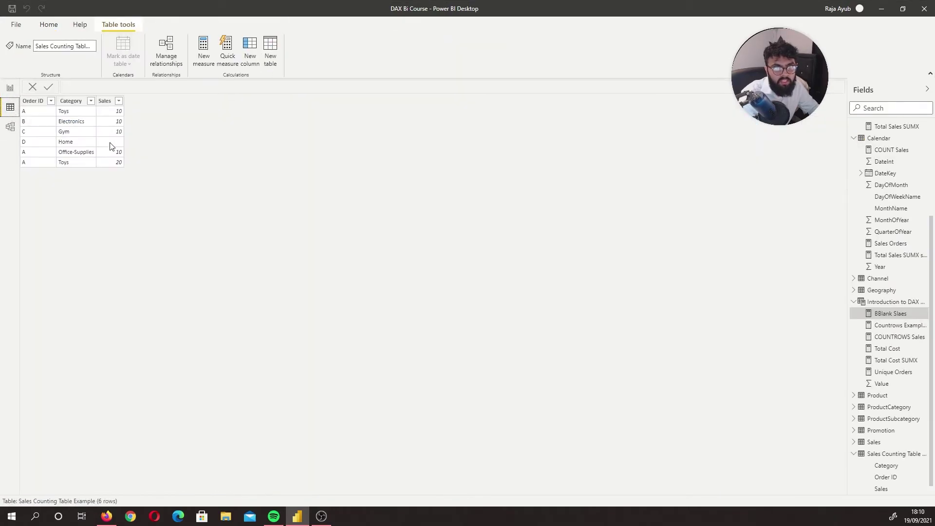
left_click(10, 88)
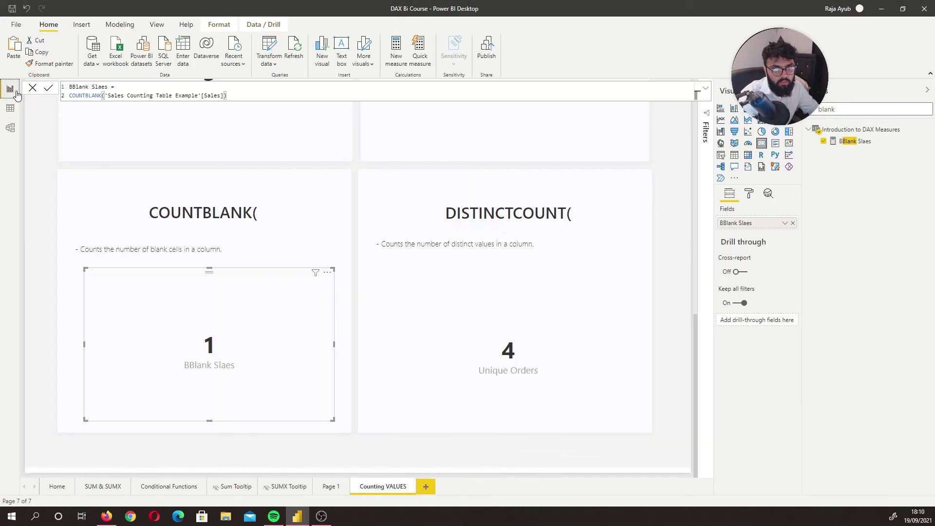
scroll(34, 148, "up", 4)
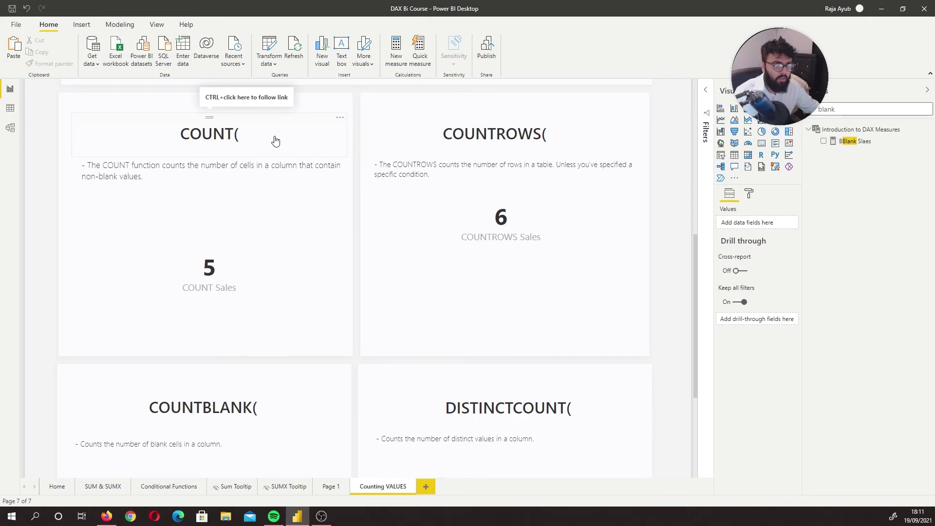
scroll(421, 215, "down", 3)
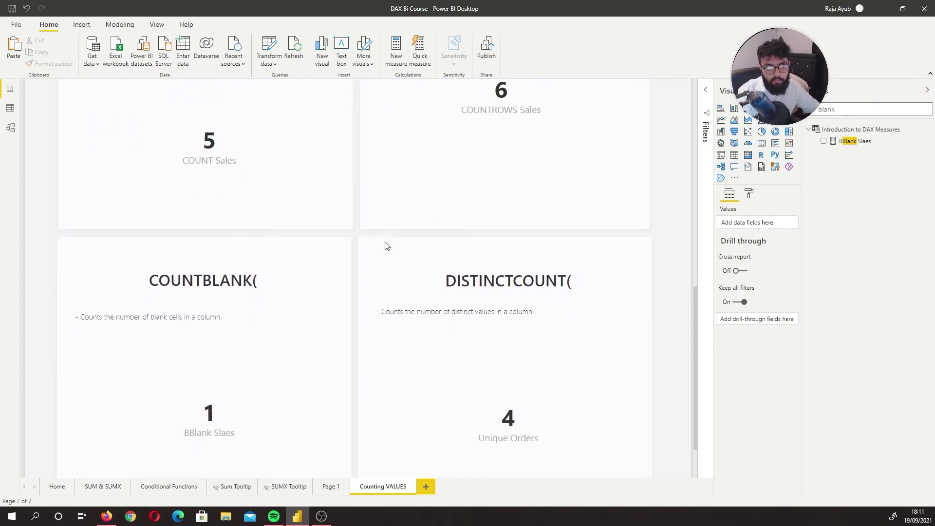
scroll(384, 245, "down", 2)
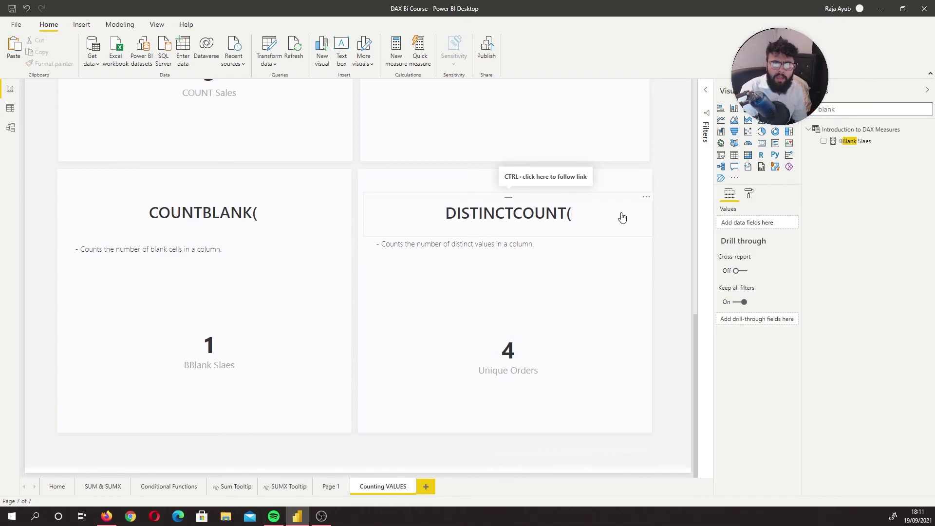
scroll(622, 216, "up", 4)
scroll(638, 171, "down", 1)
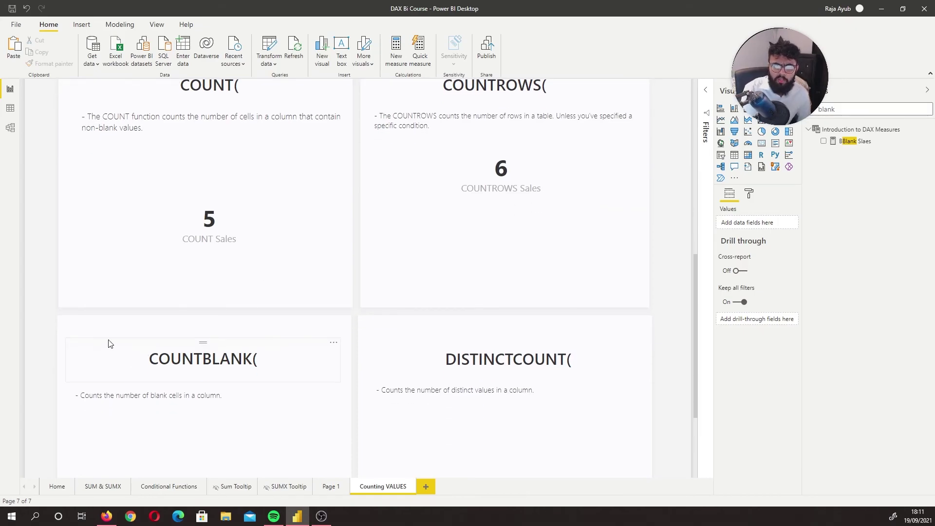
scroll(267, 294, "up", 2)
scroll(616, 245, "down", 3)
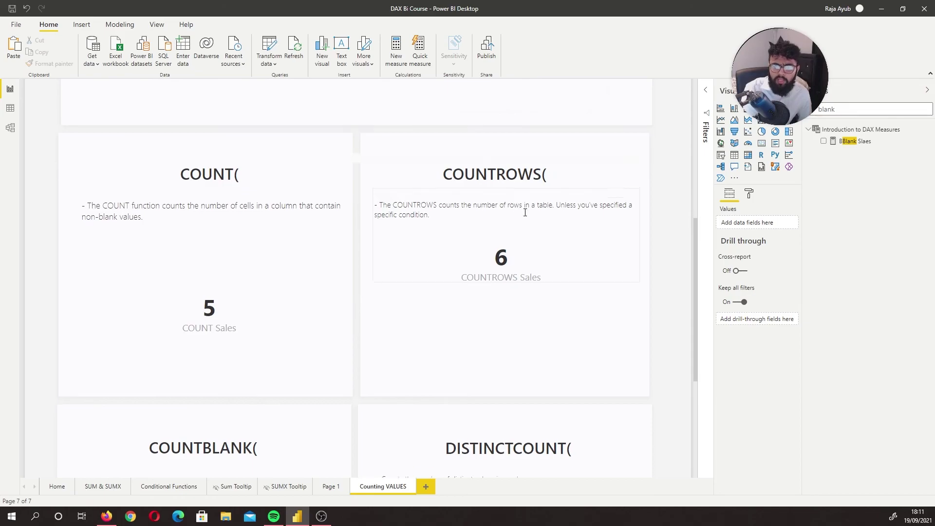
scroll(640, 299, "up", 2)
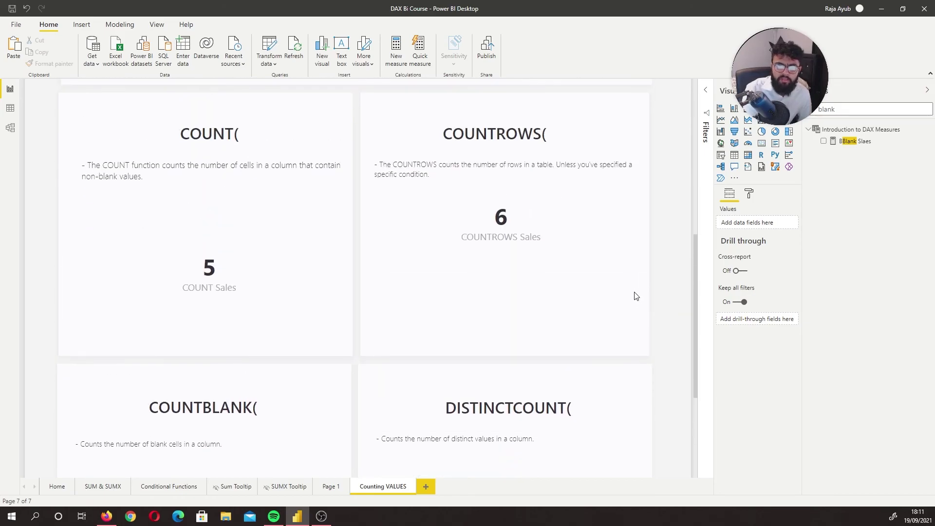
scroll(445, 359, "down", 2)
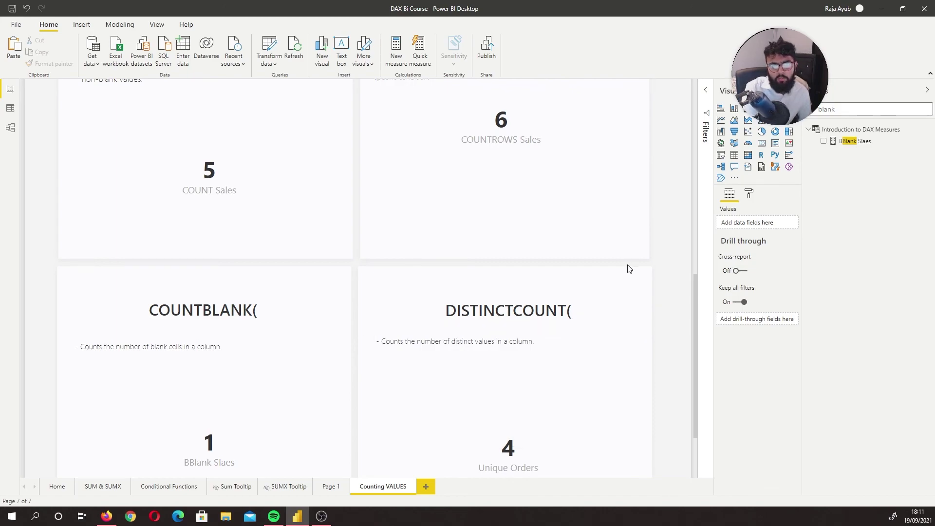
scroll(650, 274, "up", 2)
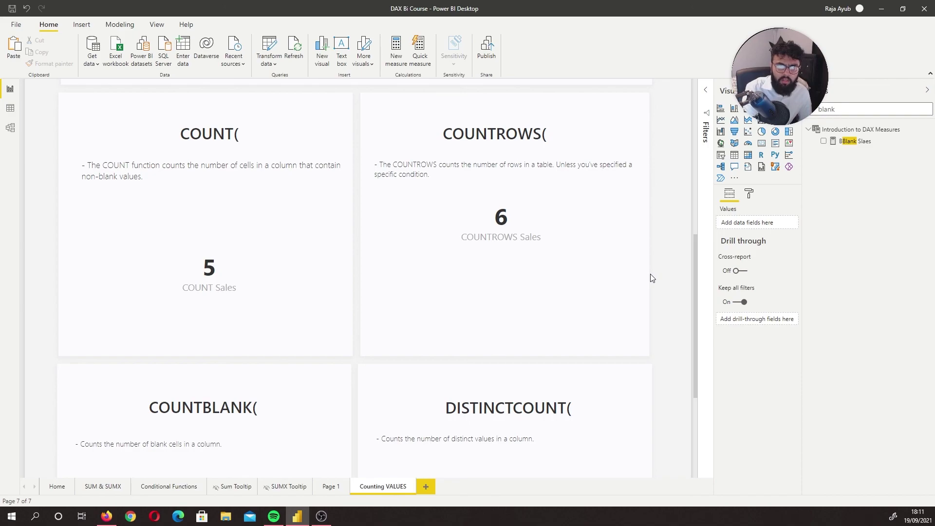
scroll(652, 278, "down", 2)
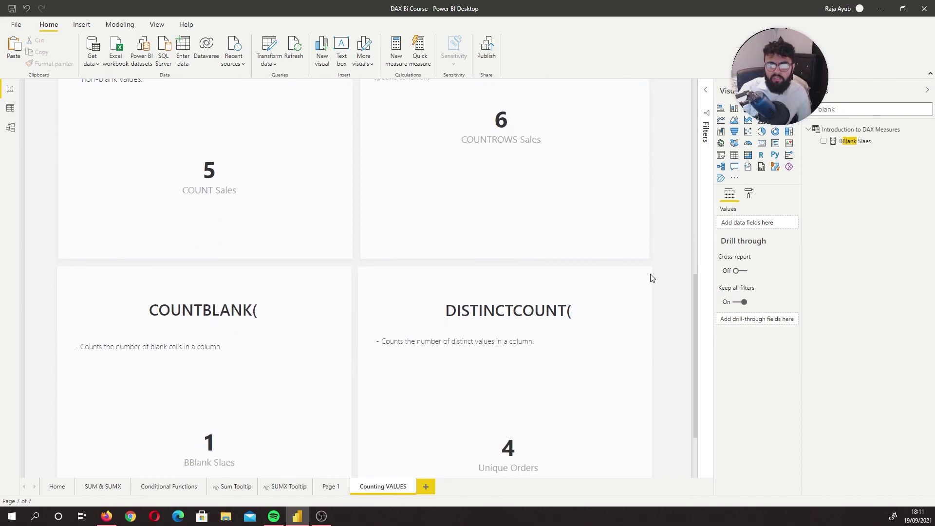
scroll(651, 275, "up", 3)
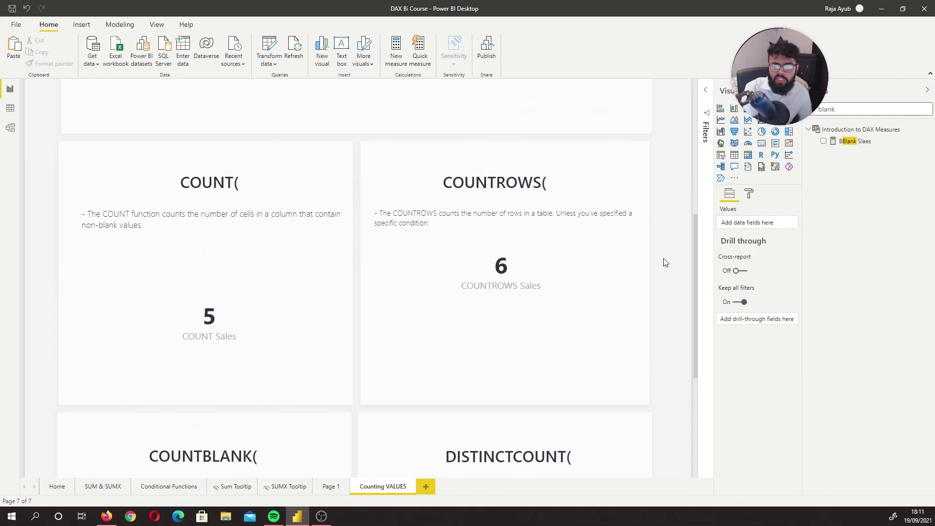
scroll(665, 262, "down", 2)
scroll(666, 262, "down", 2)
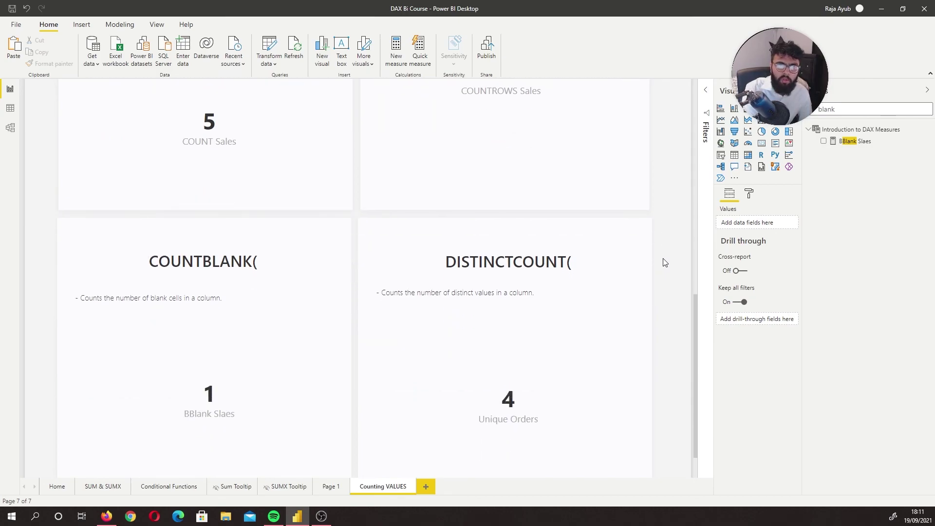